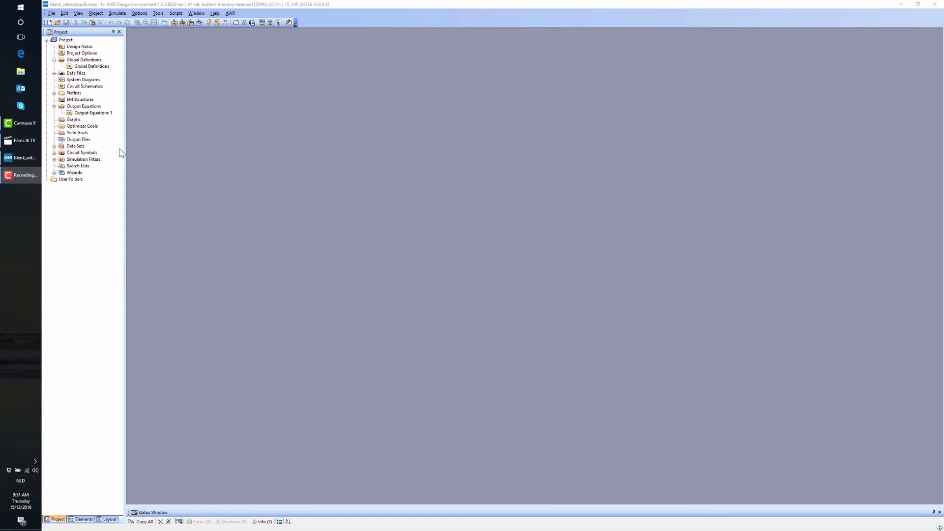
Create a new circuit schematic named Transformer
right_click(78, 87)
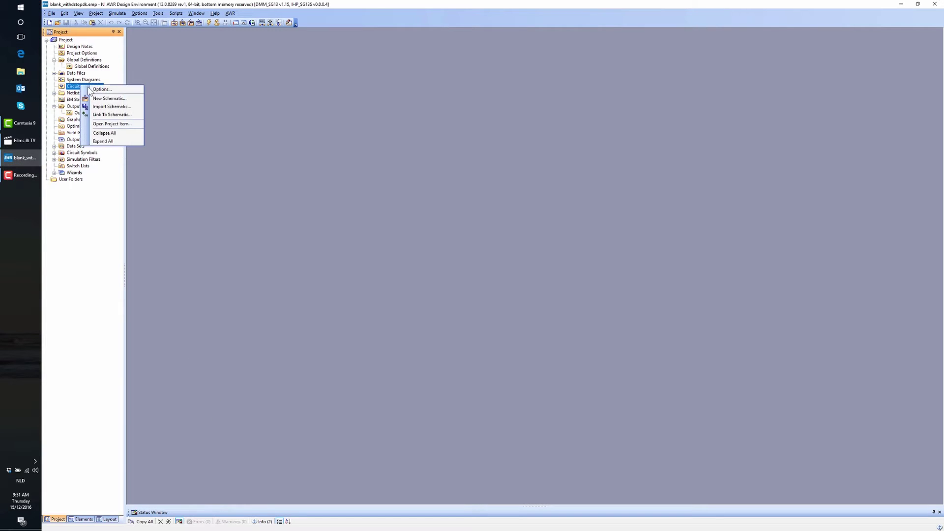
left_click(109, 98)
type("Tr")
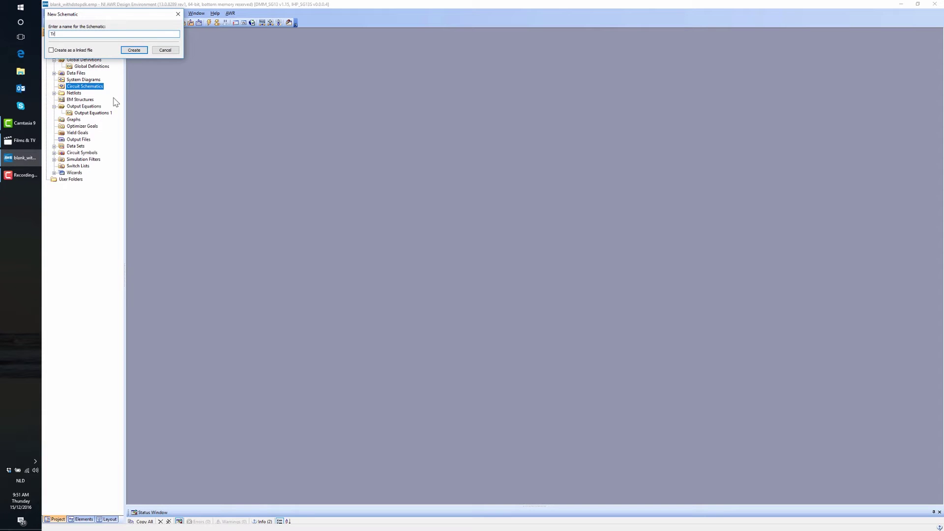
type("ansformer")
key("Return")
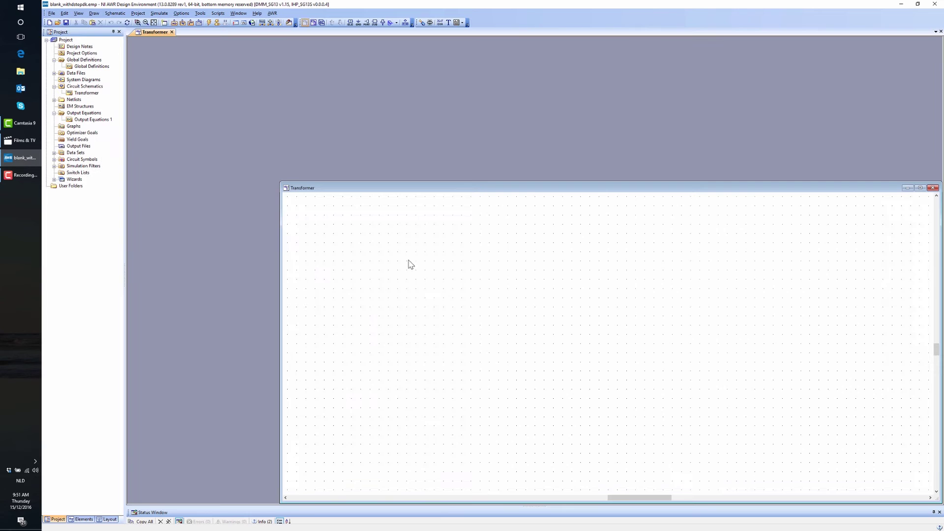
Place the 4PI inductor model from the IHP_SG13 library's Inductors category in the Transformer schematic
left_click(82, 519)
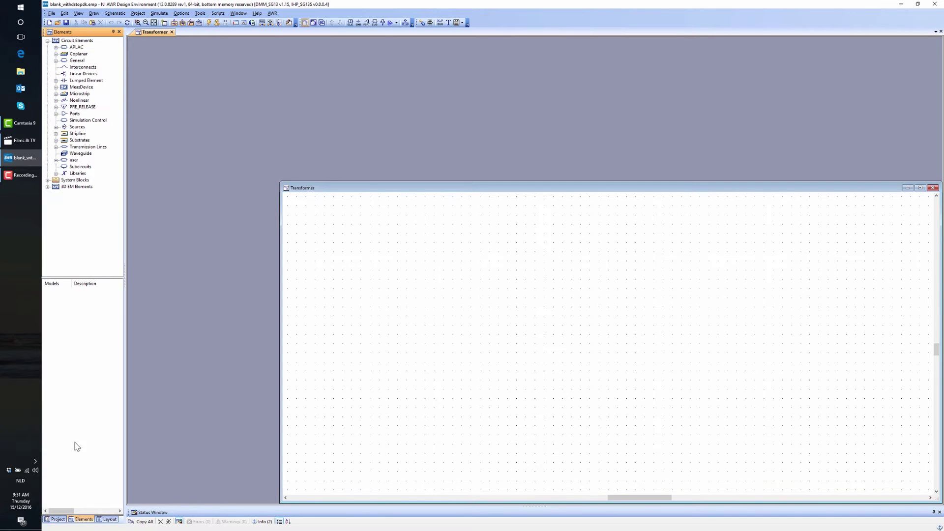
left_click(56, 173)
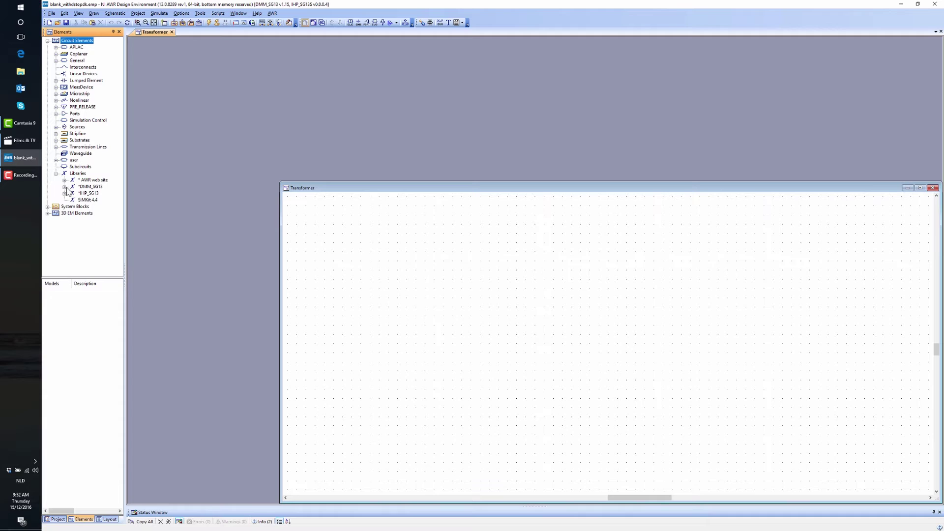
left_click(65, 187)
left_click(66, 234)
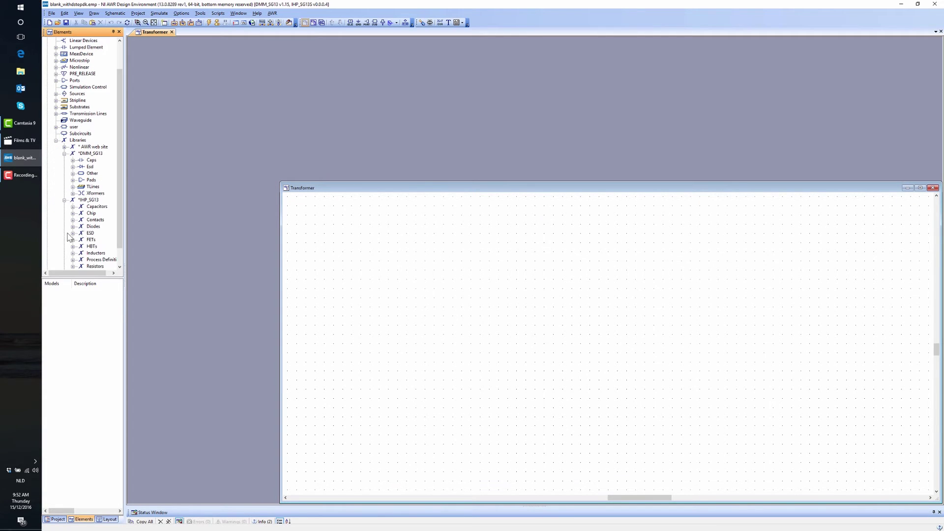
scroll(108, 212, "down", 1)
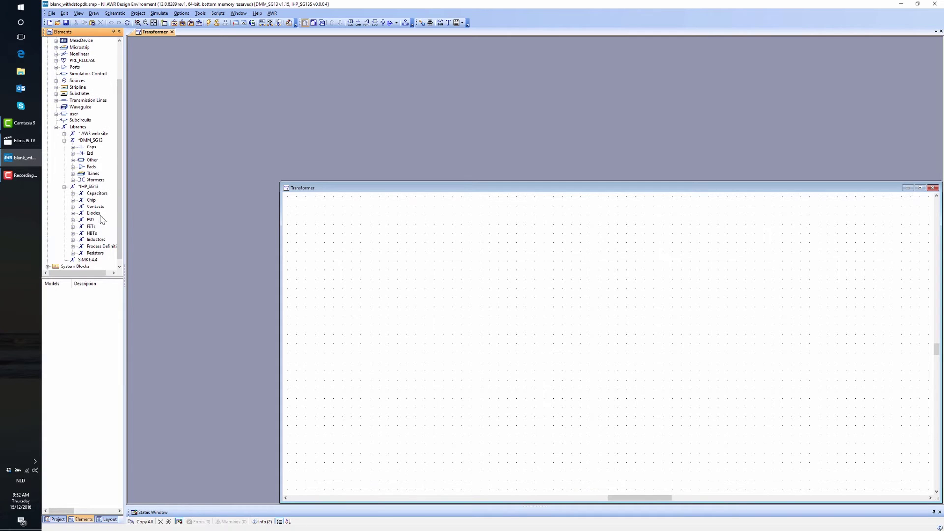
left_click(95, 239)
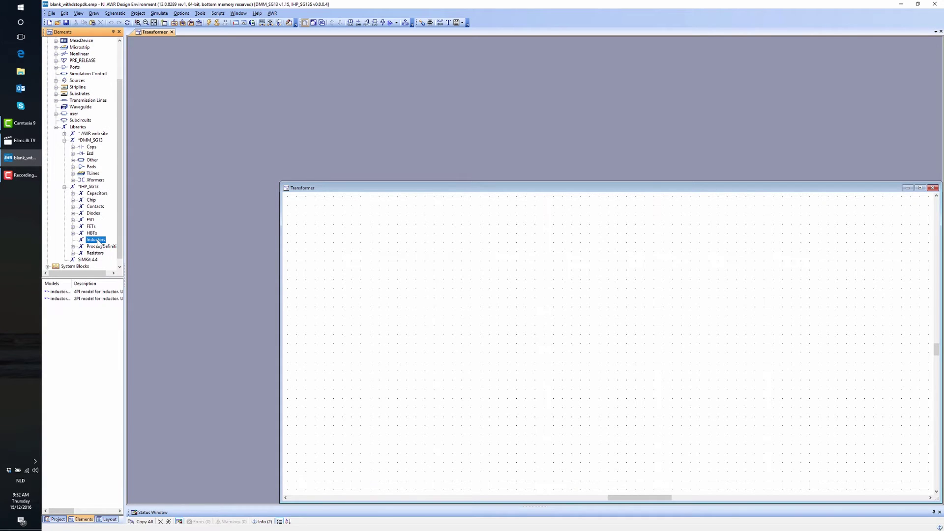
left_click_drag(66, 292, 561, 295)
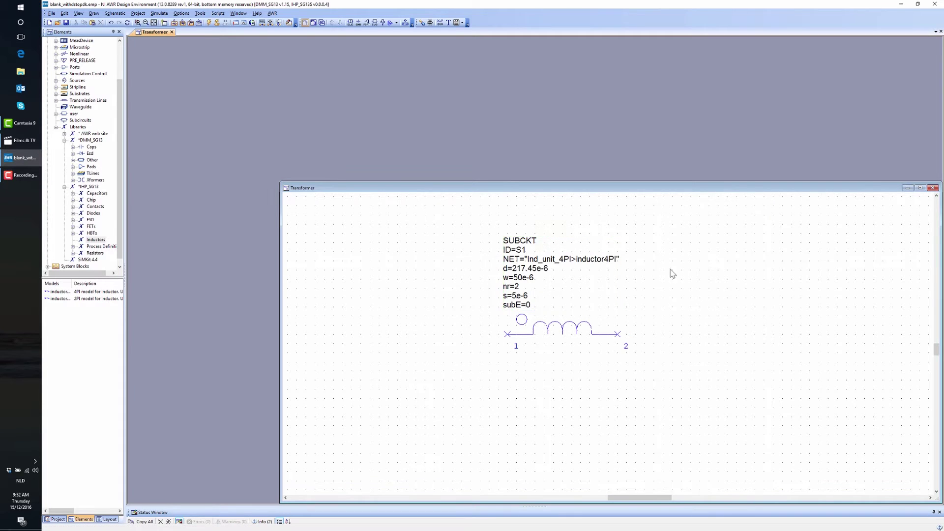
Open the schematic's layout view and tile the schematic and layout windows horizontally
left_click(313, 22)
left_click(497, 433)
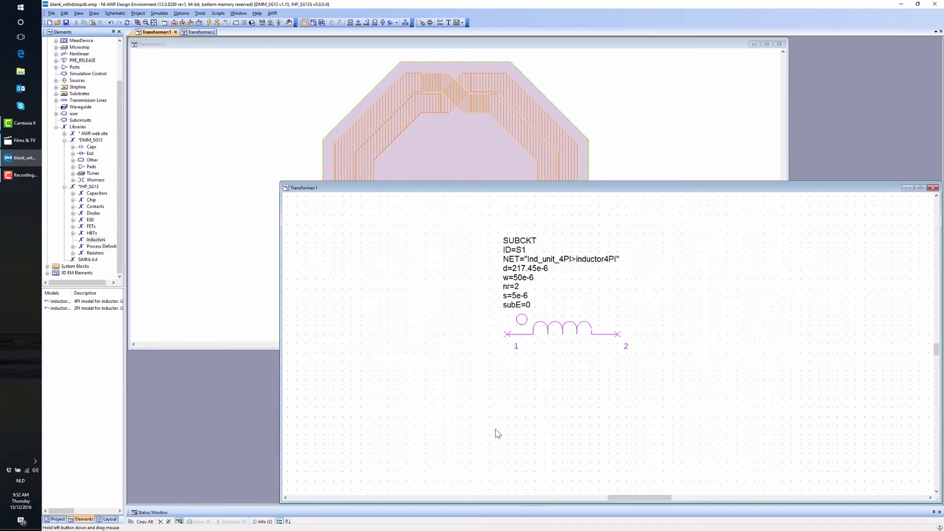
key("alt+w")
key("h")
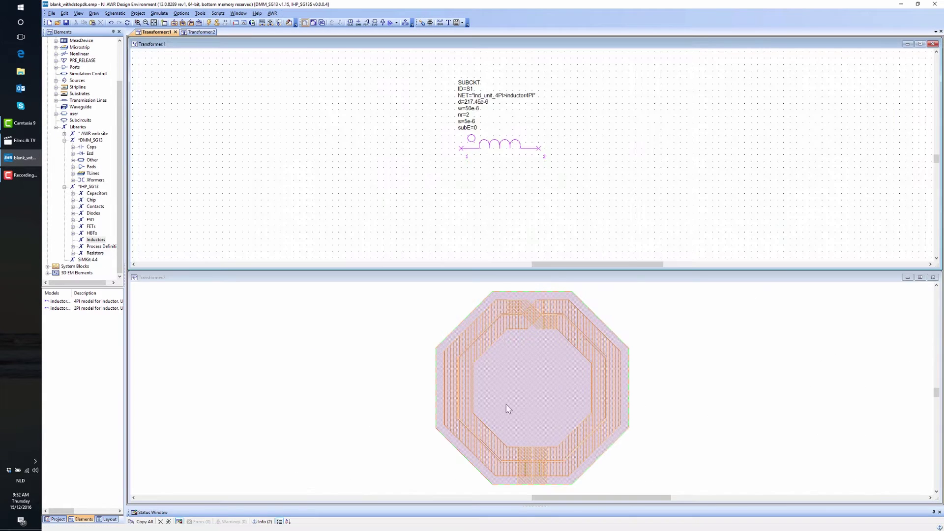
Set the inductor's w parameter to 40e-6
double_click(471, 111)
key("BackSpace")
key("BackSpace")
type("40")
left_click(522, 117)
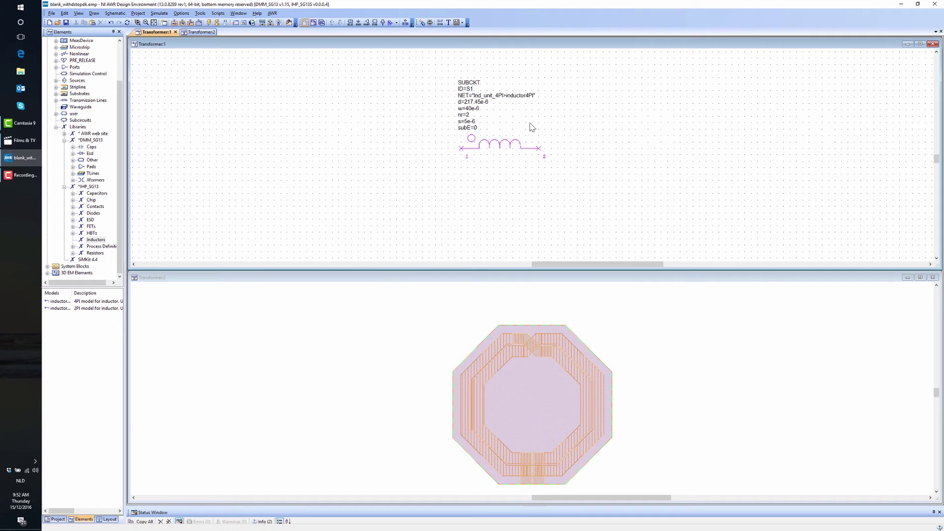
Set the inductor's w parameter to 60e-6
double_click(470, 110)
key("Right")
key("Delete")
type("6")
key("Return")
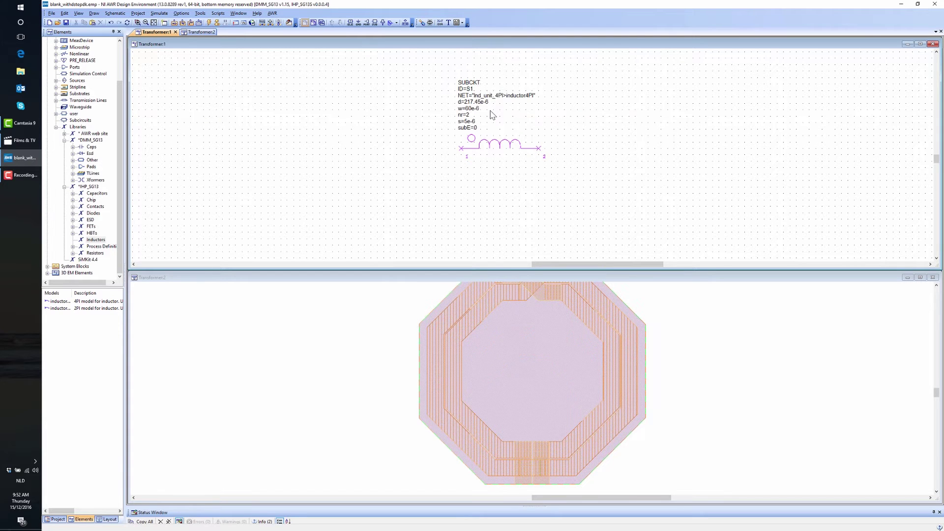
Delete the inductor from the Transformer schematic
left_click(747, 359)
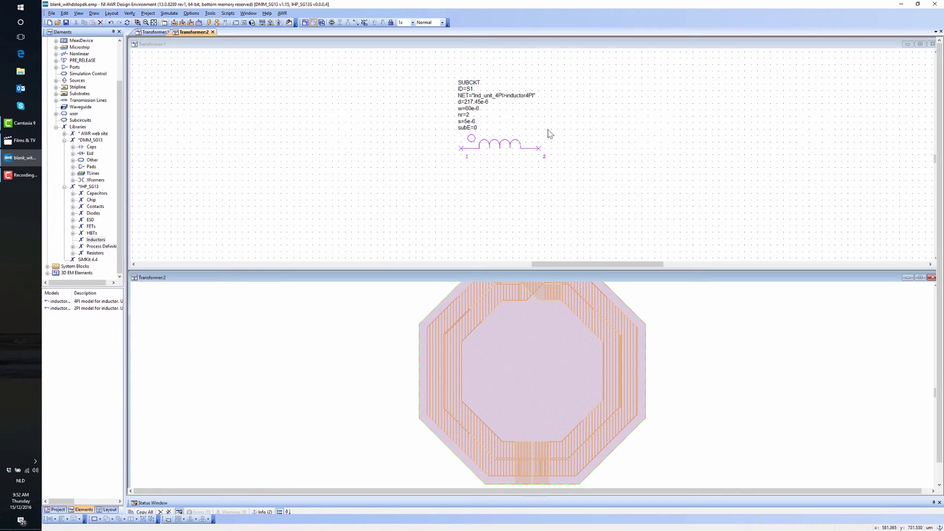
left_click(513, 146)
key("Delete")
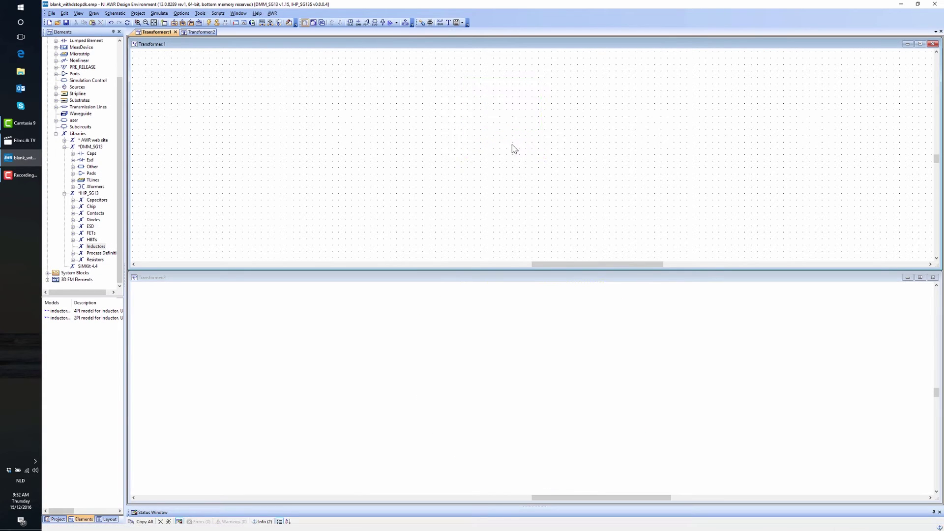
Place the DMM_XFORMER_OCT_1T1T_5P_AXIEM octagonal transformer from the DMM_SG13 library's Xformers in the schematic
double_click(73, 193)
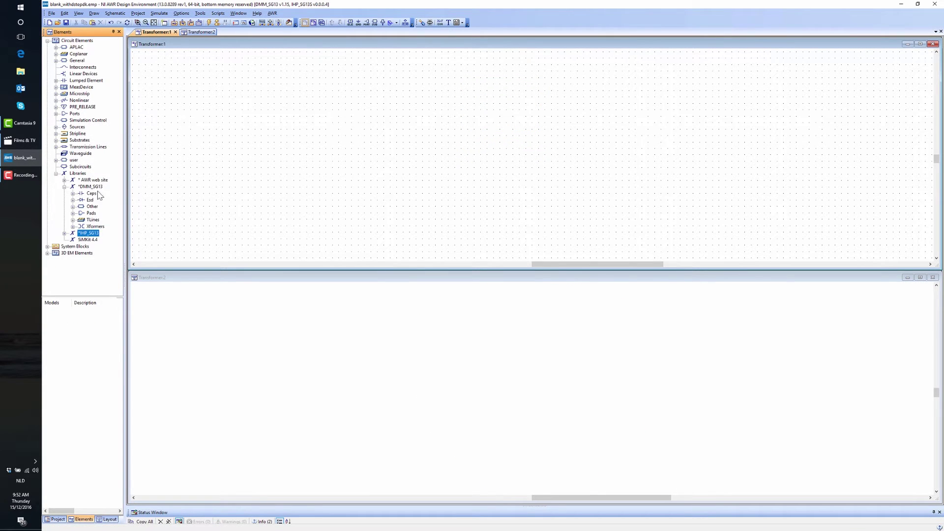
left_click(73, 226)
left_click(103, 233)
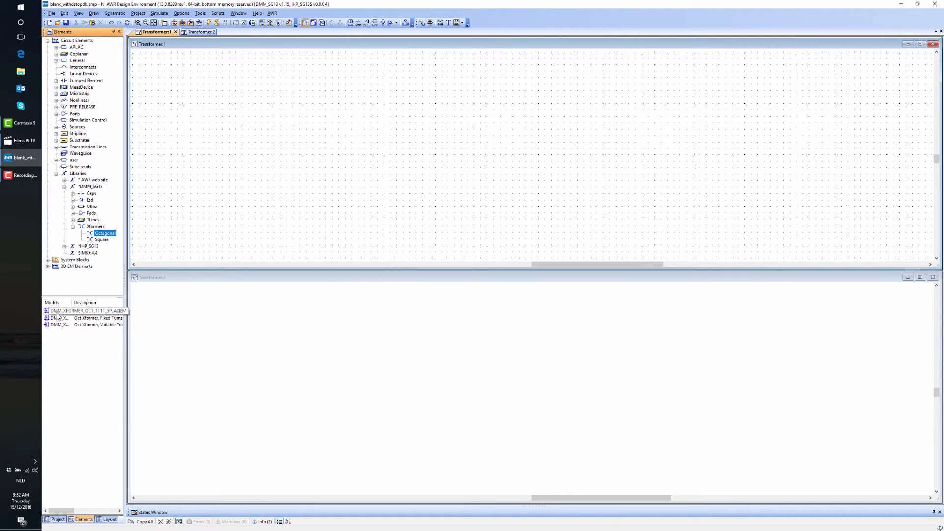
left_click_drag(56, 315, 362, 121)
left_click(534, 148)
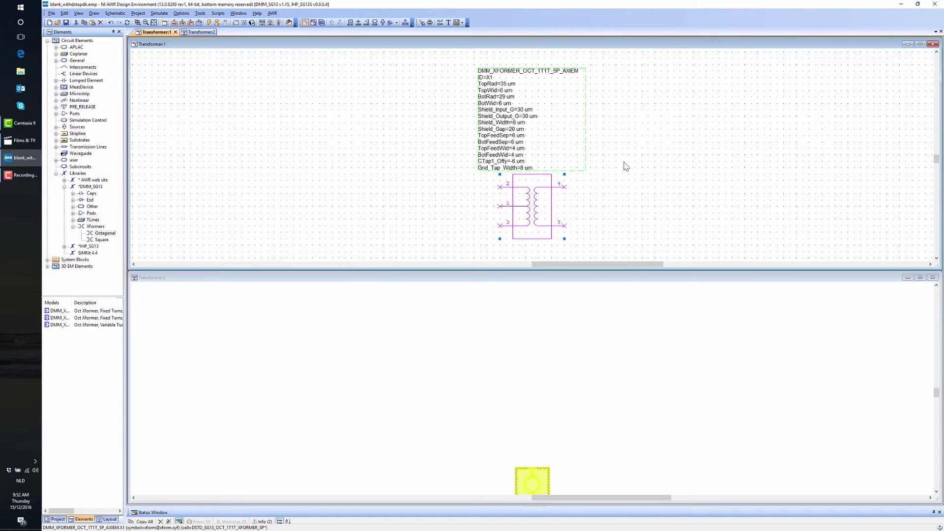
Fit the layout to its window and set the transformer's TopRad to 40 um
right_click(581, 427)
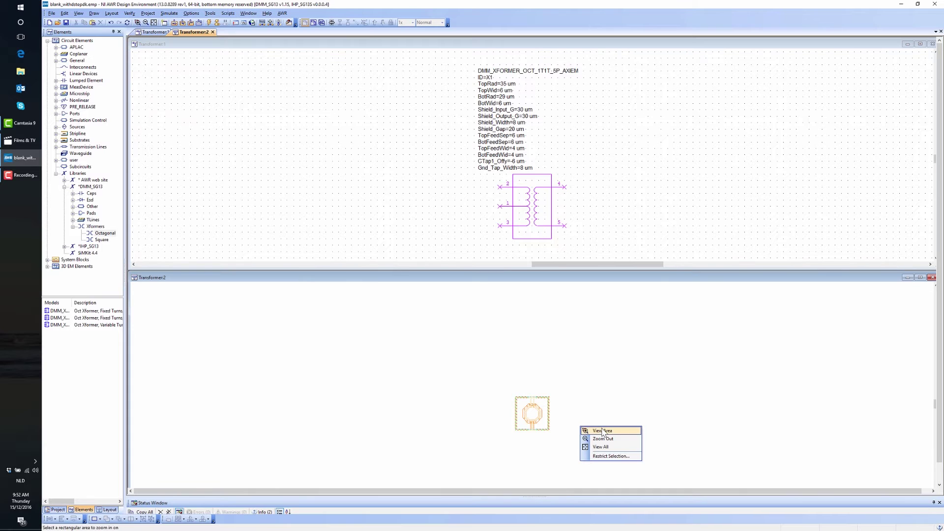
left_click(607, 446)
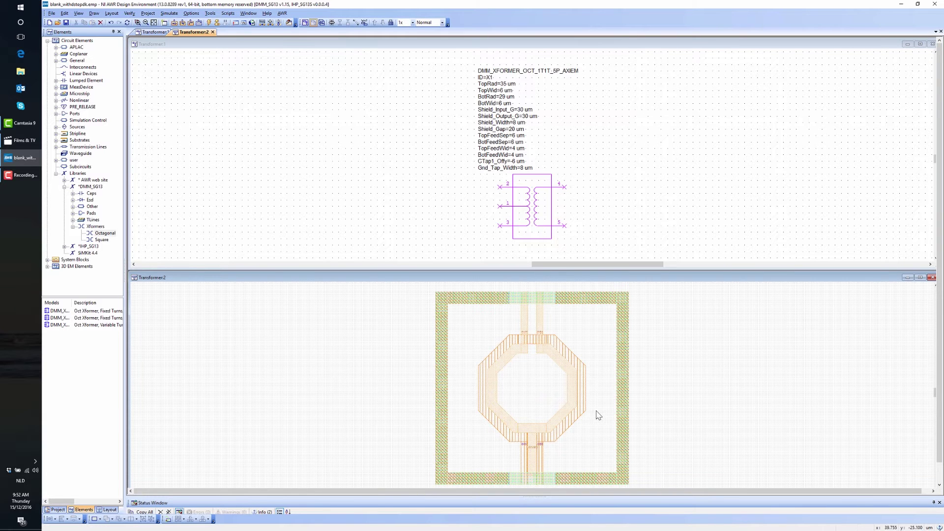
left_click(662, 232)
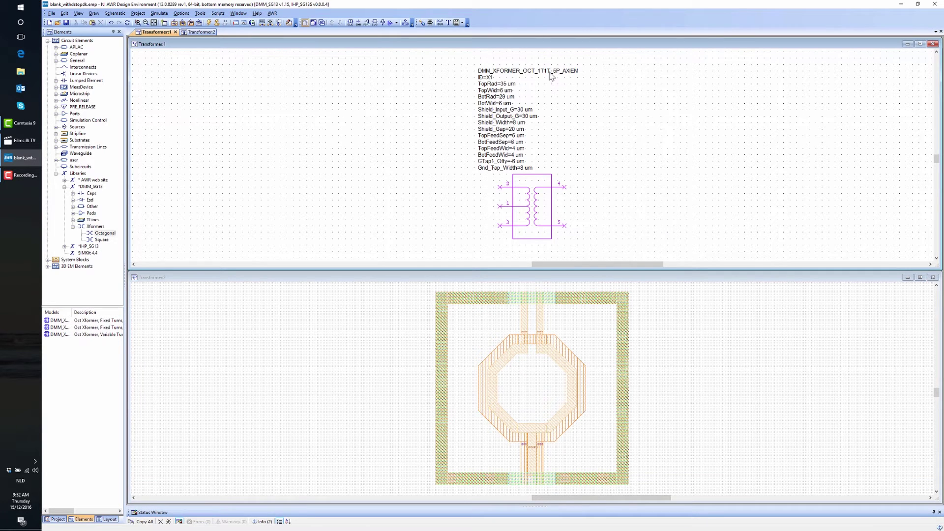
double_click(507, 86)
type("40")
key("Return")
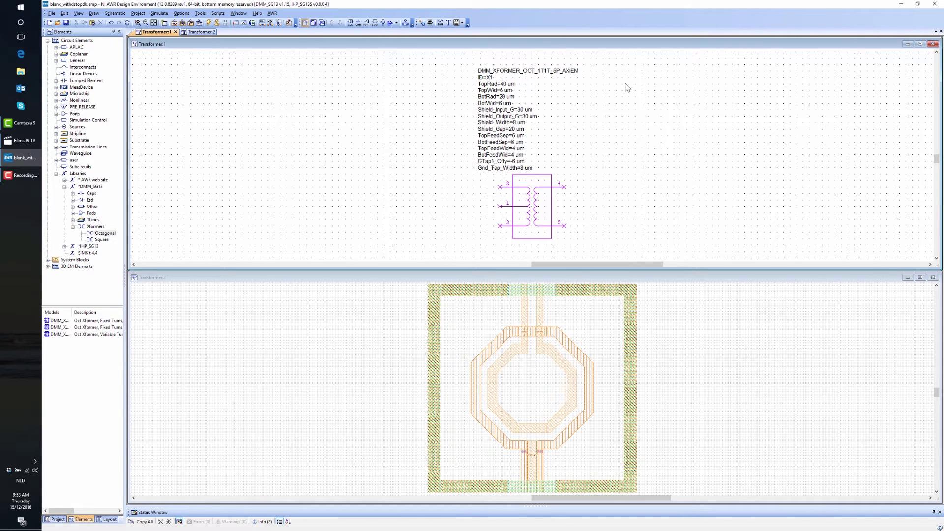
Set the transformer's TopWid to 7 um and its BotRad to 40 um
double_click(504, 90)
type("7")
key("Tab")
type("40")
key("Return")
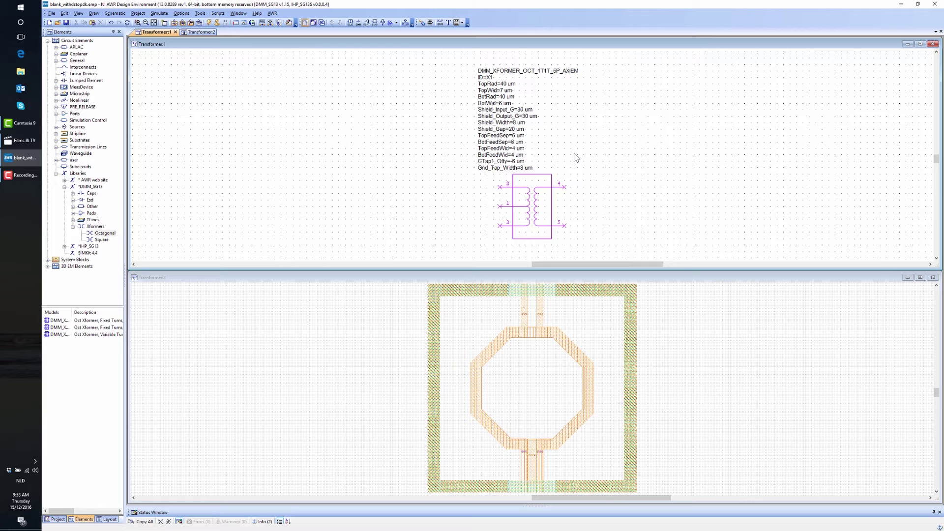
Move the parameter text clear of the transformer symbol and attach ports 1, 2 and 3 to pins 2, 1 and 3
left_click_drag(507, 138, 534, 118)
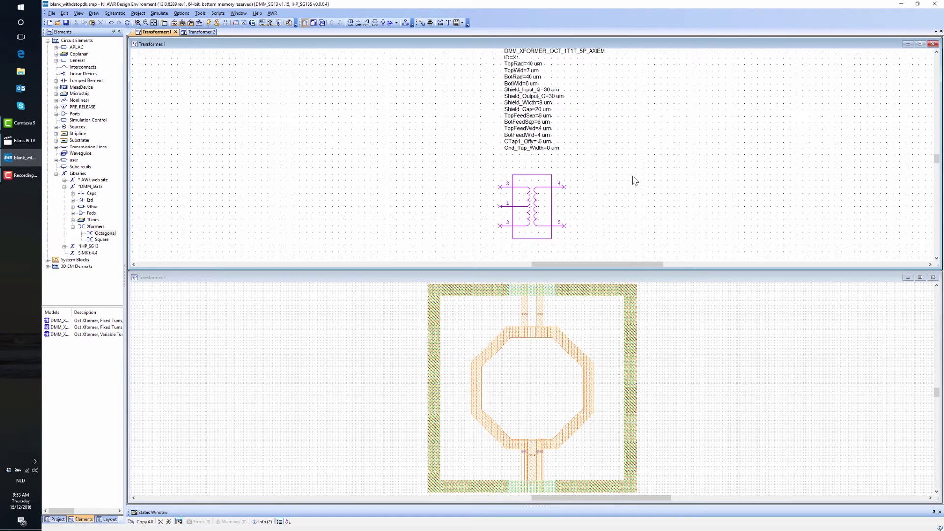
key("ctrl+p")
left_click(492, 175)
left_click(484, 184)
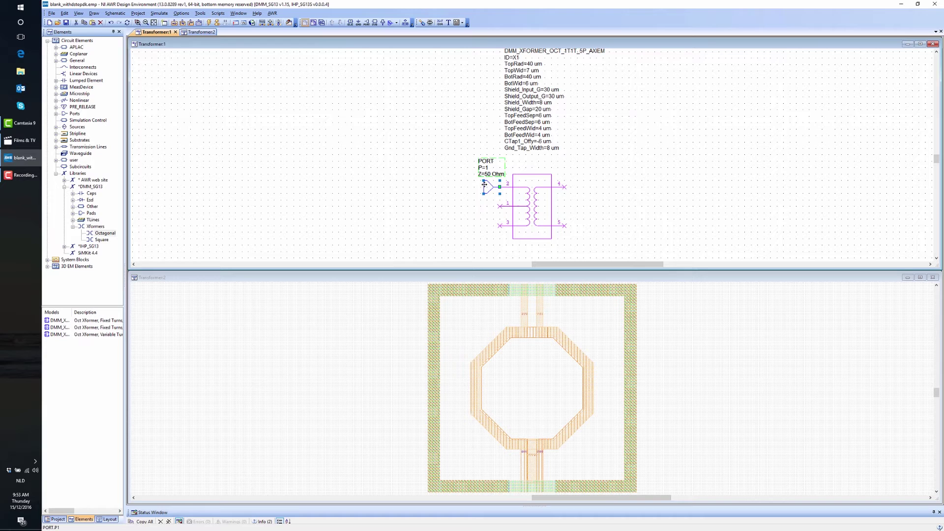
key("ctrl+p")
left_click(490, 200)
key("ctrl+p")
left_click(491, 220)
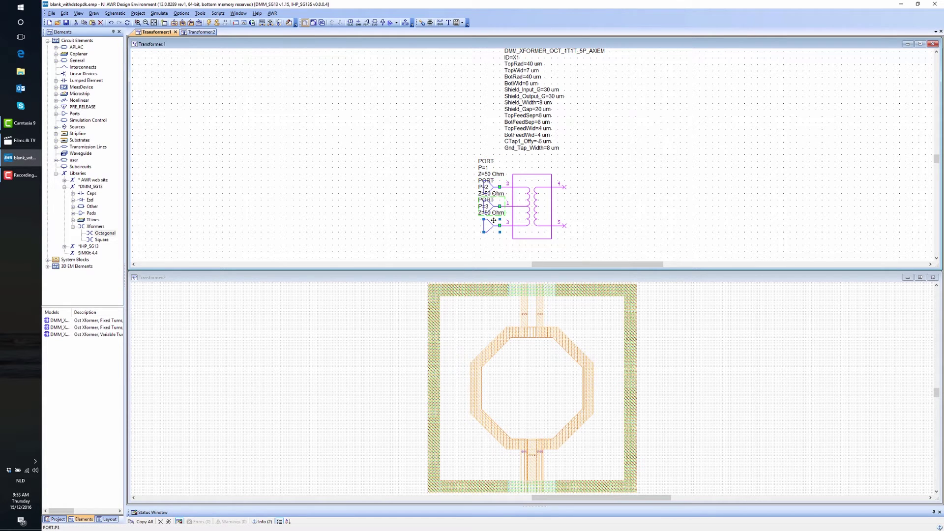
Attach horizontally flipped ports 4 and 5 to the transformer's pins 4 and 5
key("ctrl+p")
right_click(569, 194, "shift")
left_click(568, 194)
key("ctrl+p")
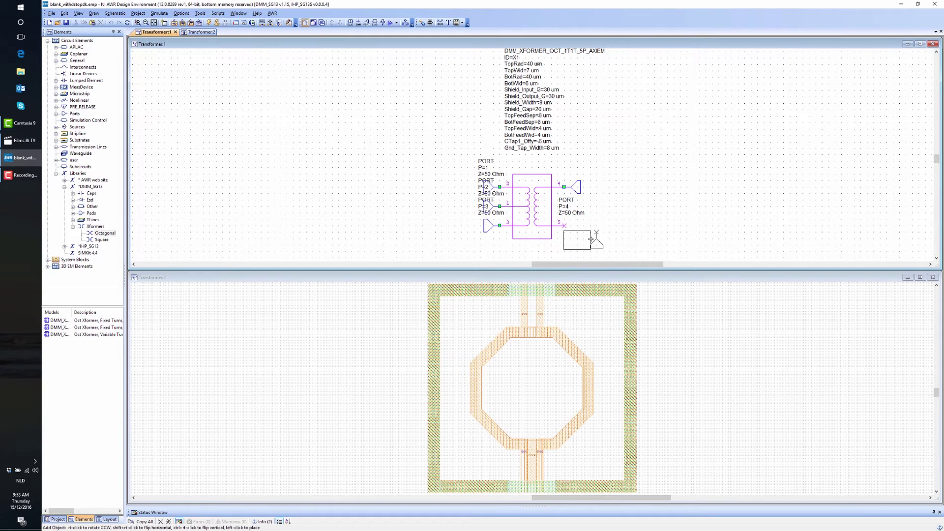
left_click(572, 230)
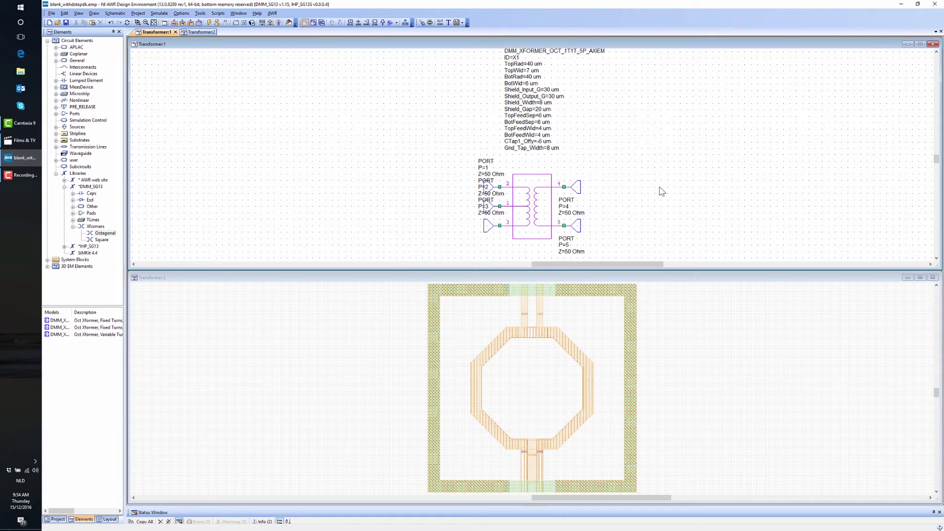
Add an EXTRACT control block to the schematic, to the right of the transformer
key("ctrl+l")
type("extra")
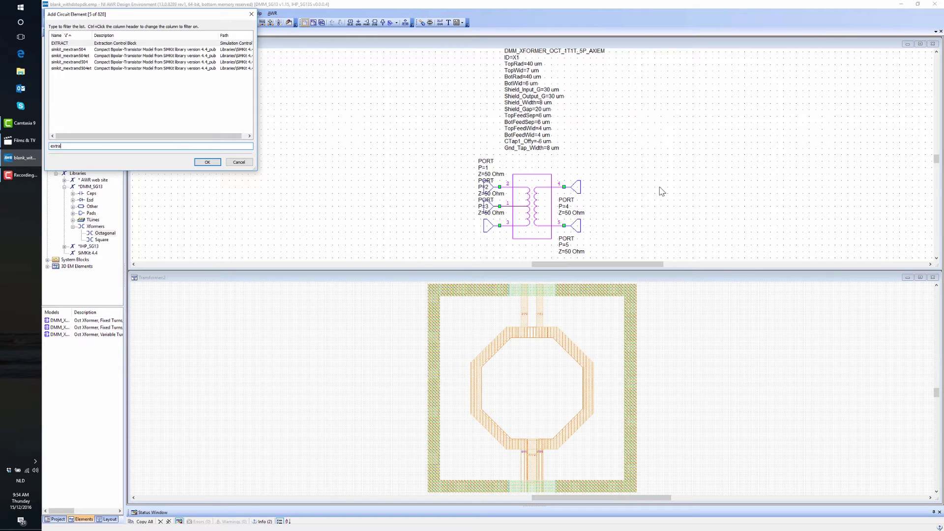
double_click(191, 45)
left_click(659, 153)
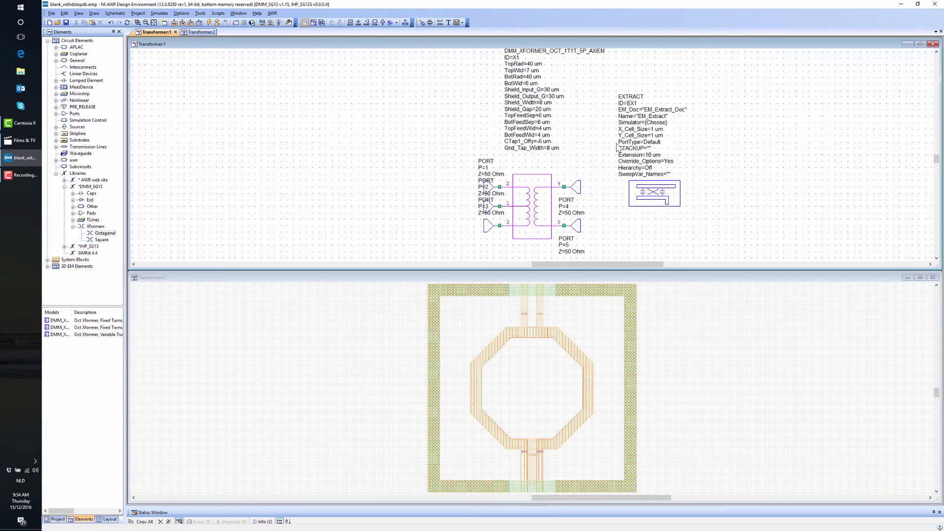
Move the EXTRACT block slightly down beside the transformer
left_click(605, 309)
left_click_drag(660, 196, 661, 208)
left_click(710, 214)
left_click(644, 216)
left_click(694, 214)
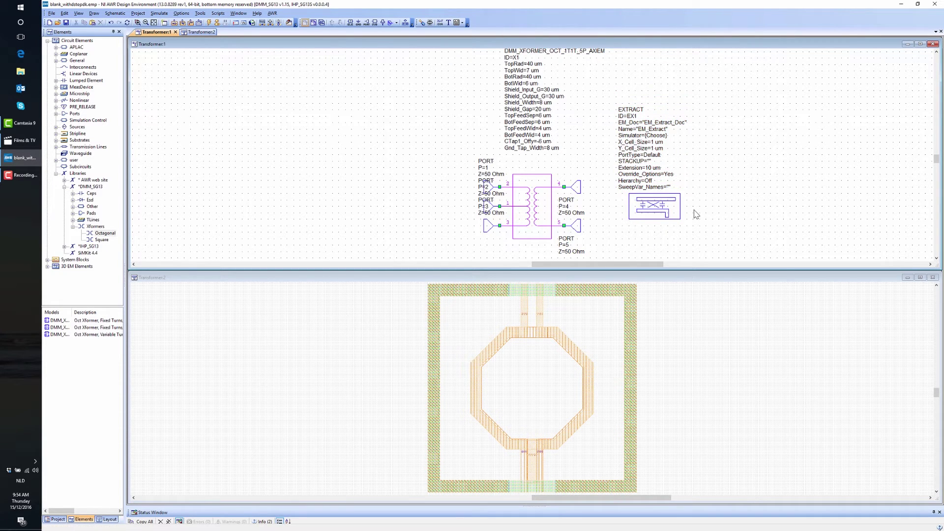
Set the EXTRACT block's Simulator to AXIEM
left_click(660, 130)
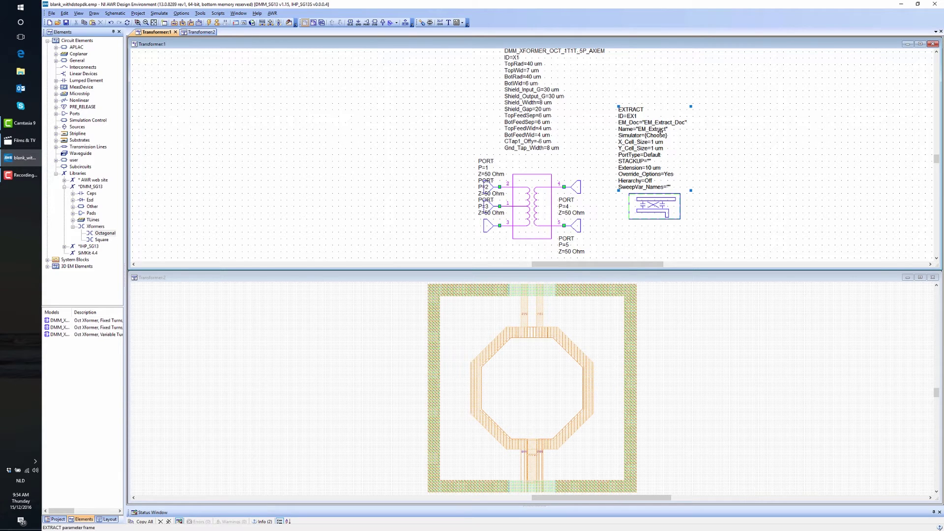
left_click(664, 135)
left_click(688, 136)
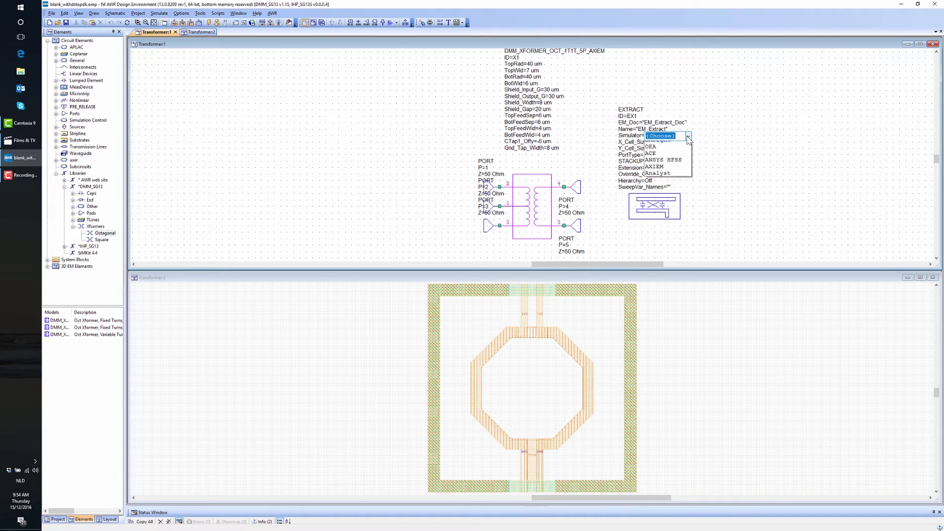
left_click(681, 178)
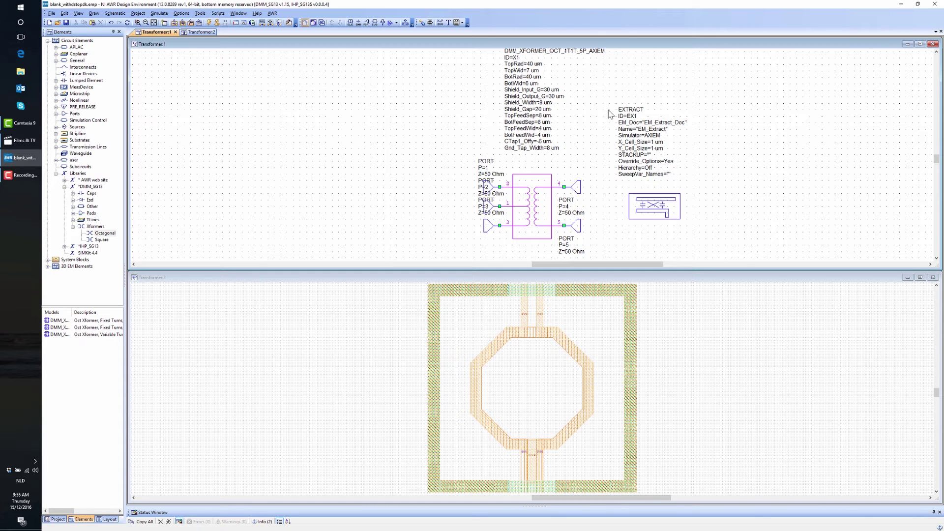
Set the EXTRACT block's X_Cell_Size and Y_Cell_Size to 2 um
left_click(654, 143)
type("2")
left_click(654, 148)
type("2")
key("Return")
Enable EM extraction for the octagonal transformer with the group name EM_Extract, and check its link to the EXTRACT block
left_click(659, 201)
left_click(725, 198)
double_click(532, 209)
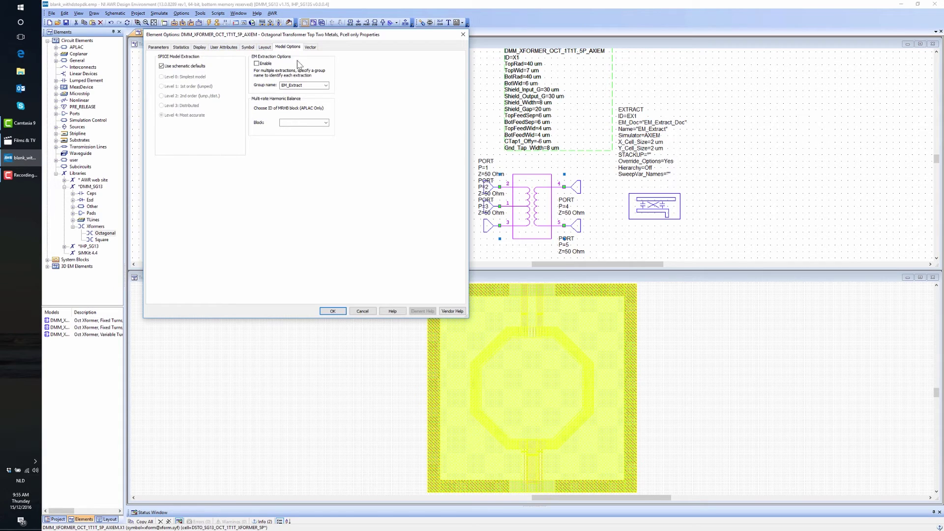
left_click(266, 63)
left_click(333, 311)
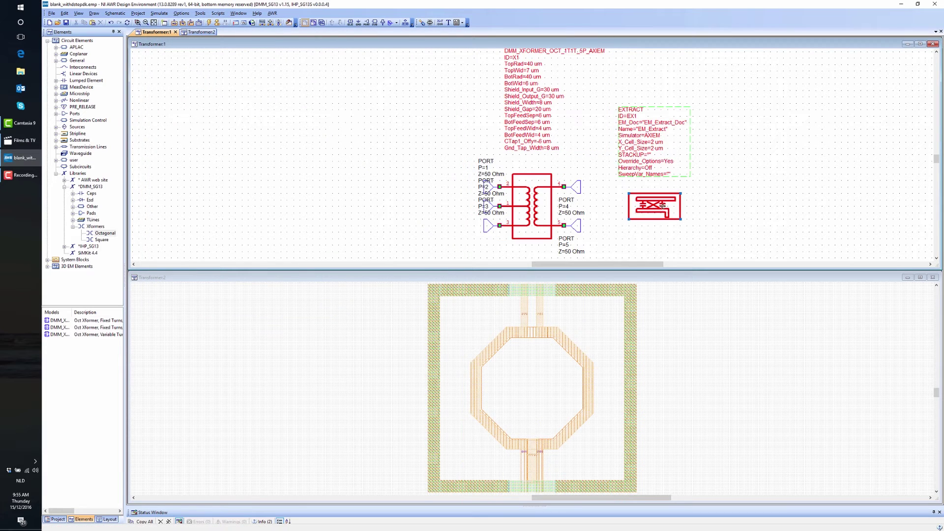
left_click(664, 209)
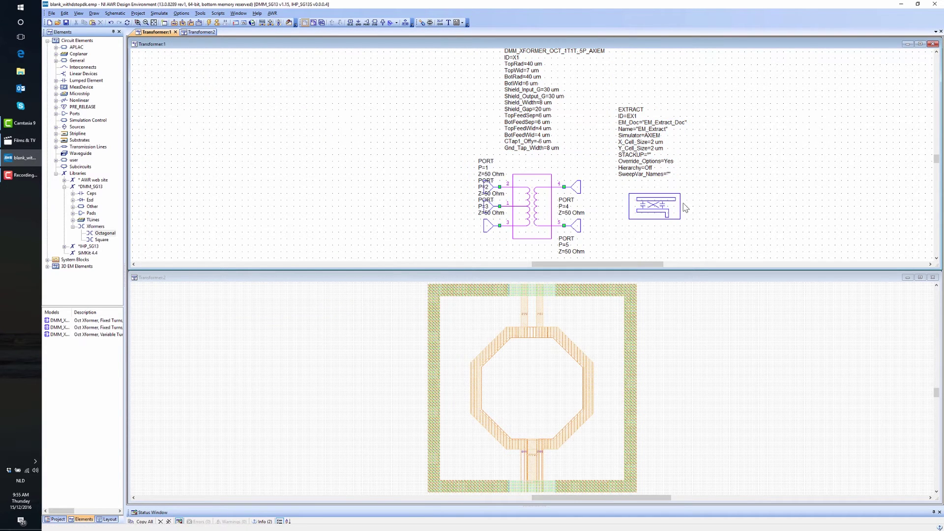
left_click(717, 204)
Open a 3D view of the transformer layout and tile it with the schematic and 2D layout windows
left_click(727, 312)
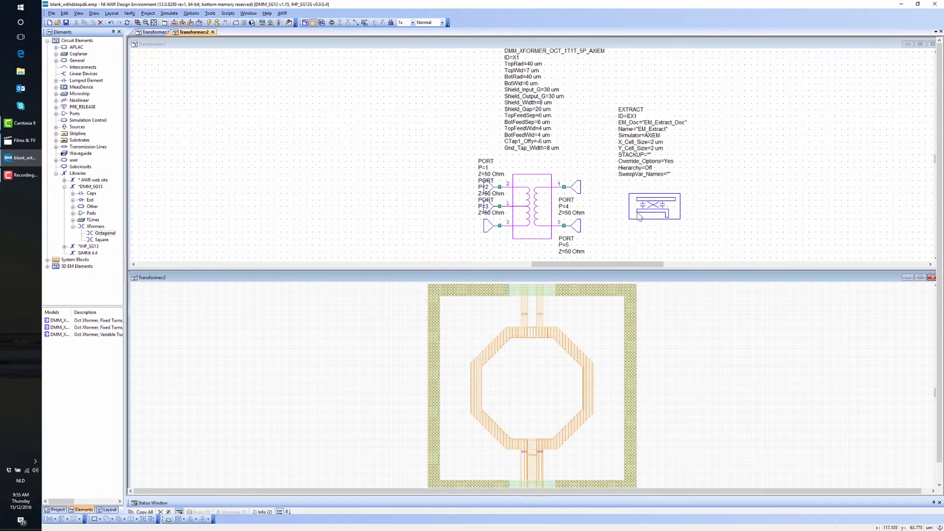
left_click(321, 22)
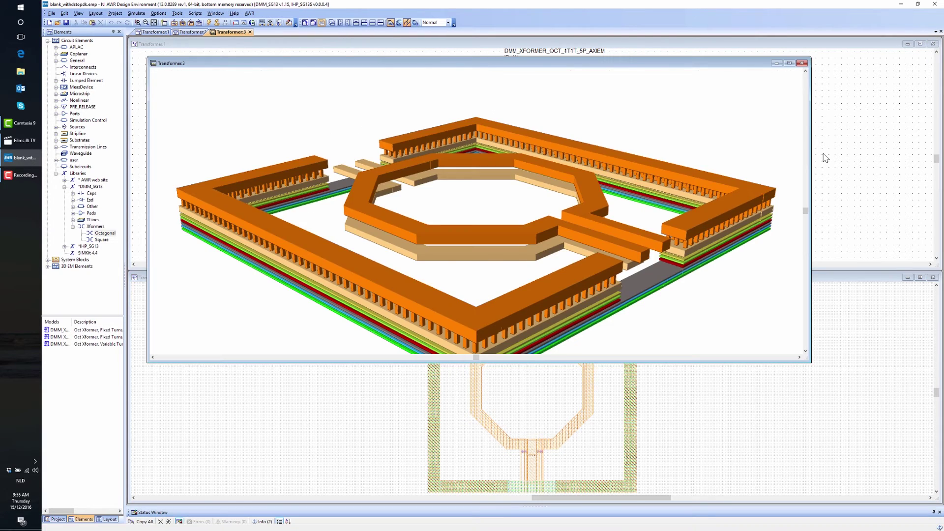
left_click(822, 156)
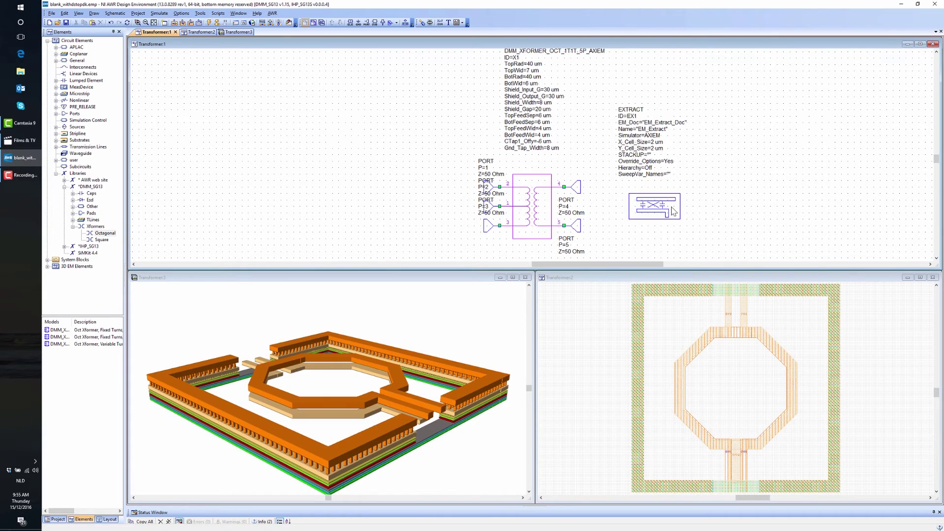
Add an extraction from the EXTRACT block to generate the EM document, and tile all open windows
left_click(674, 211)
right_click(674, 211)
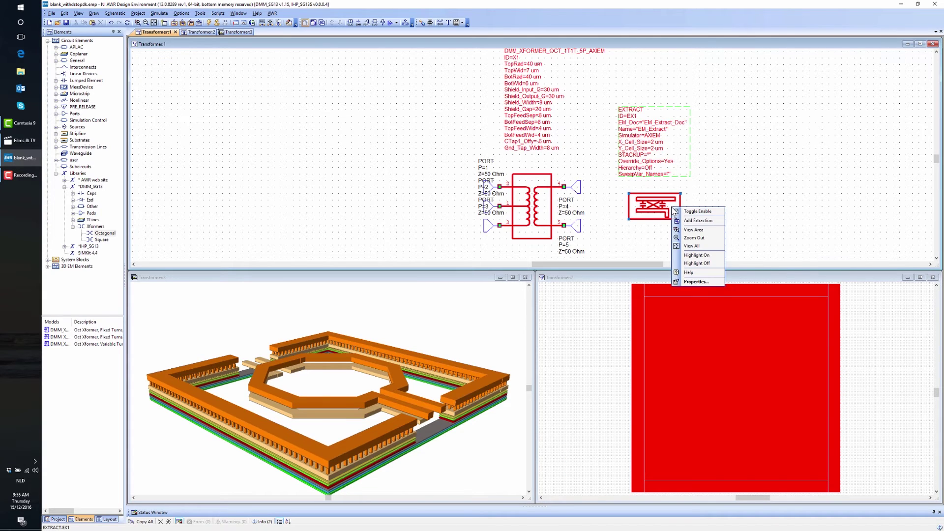
left_click(698, 221)
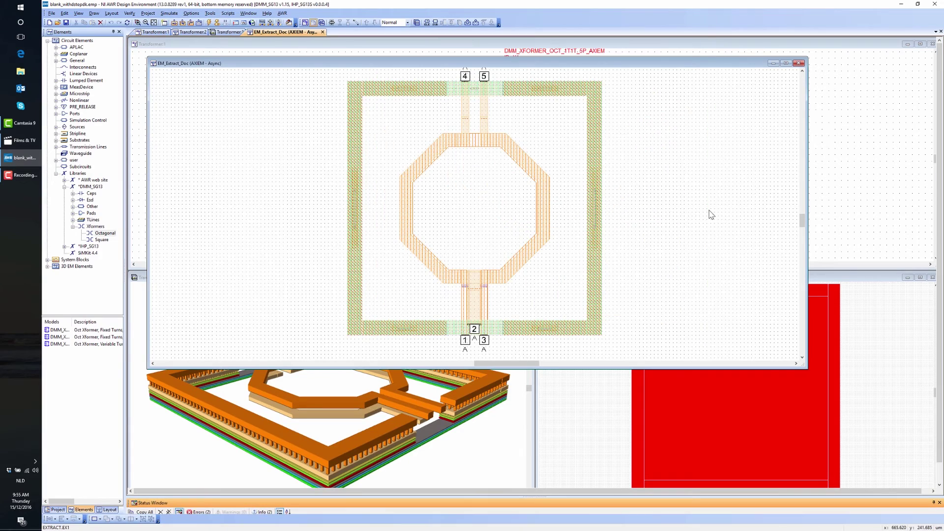
scroll(510, 122, "up", 1)
scroll(509, 122, "down", 2)
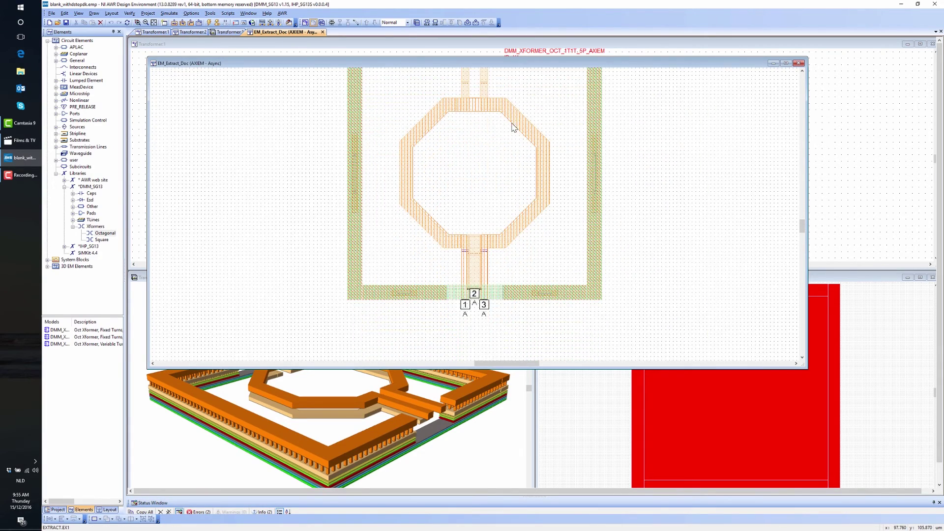
scroll(510, 122, "up", 2)
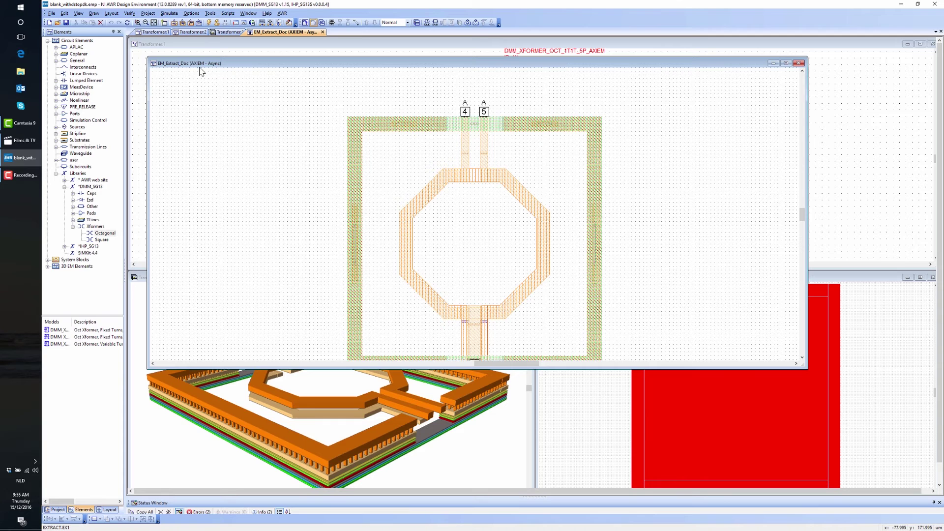
key("alt+w")
key("t")
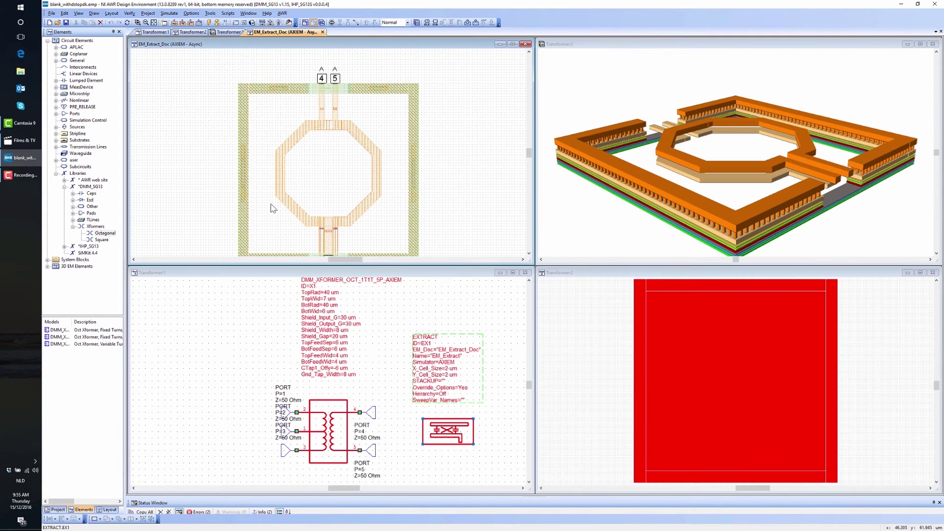
Mesh the EM_Extract_Doc structure from the project tree and tile its 3D mesh view with the other windows
left_click(60, 510)
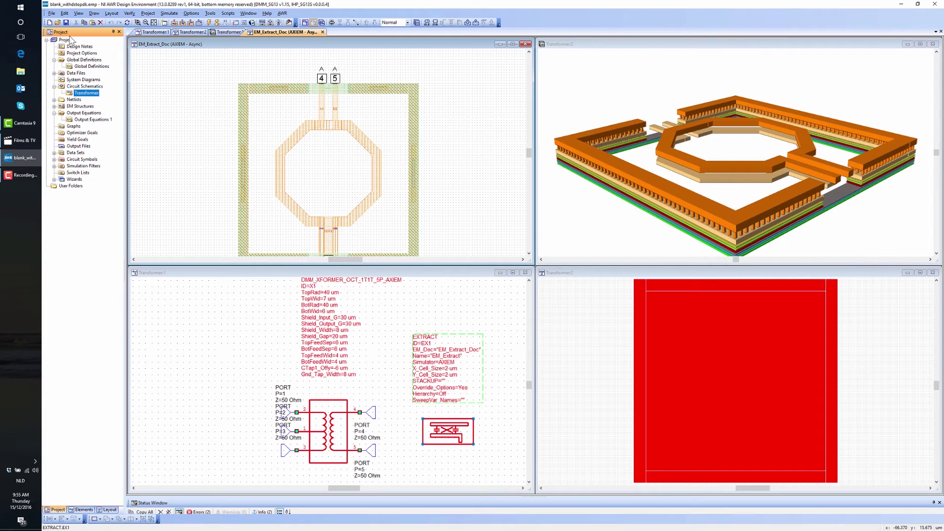
left_click(55, 106)
right_click(76, 113)
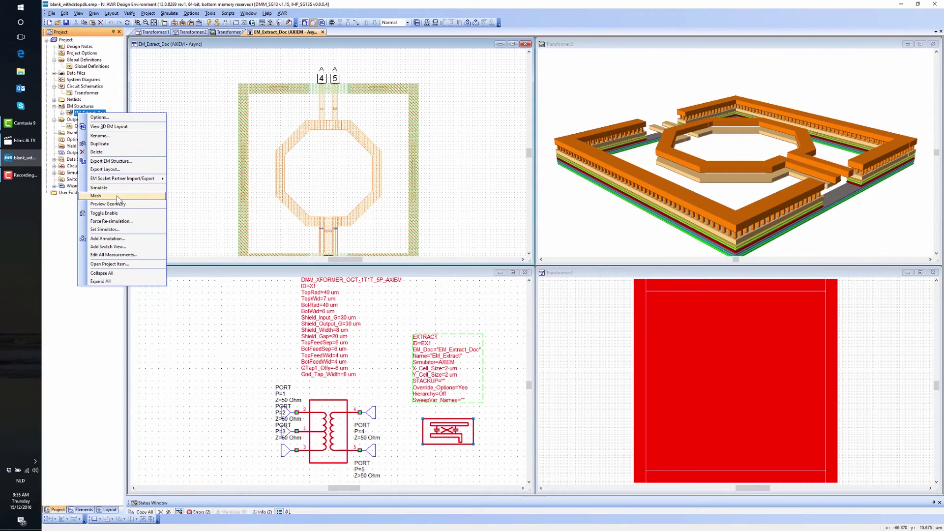
left_click(98, 196)
left_click_drag(724, 277, 408, 289)
scroll(471, 289, "up", 5)
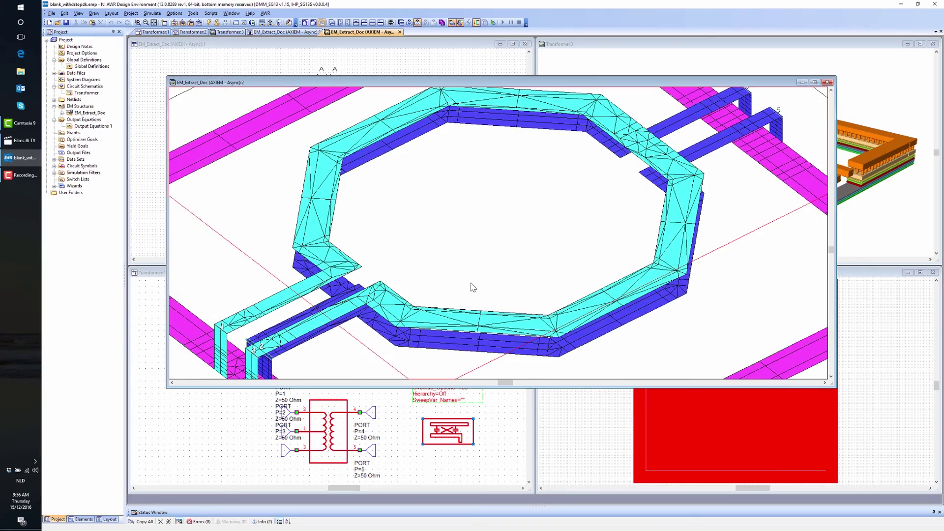
scroll(471, 288, "down", 4)
scroll(471, 288, "up", 2)
scroll(471, 288, "down", 2)
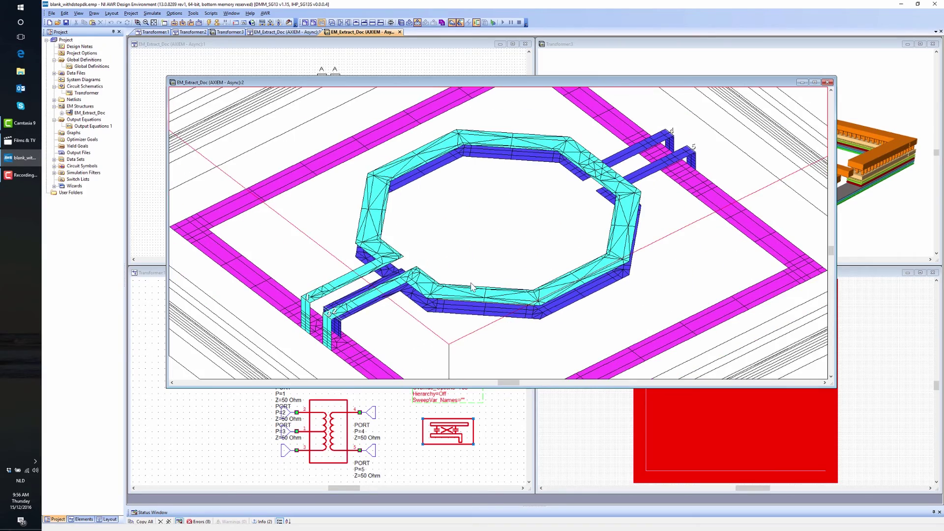
left_click_drag(622, 304, 622, 289)
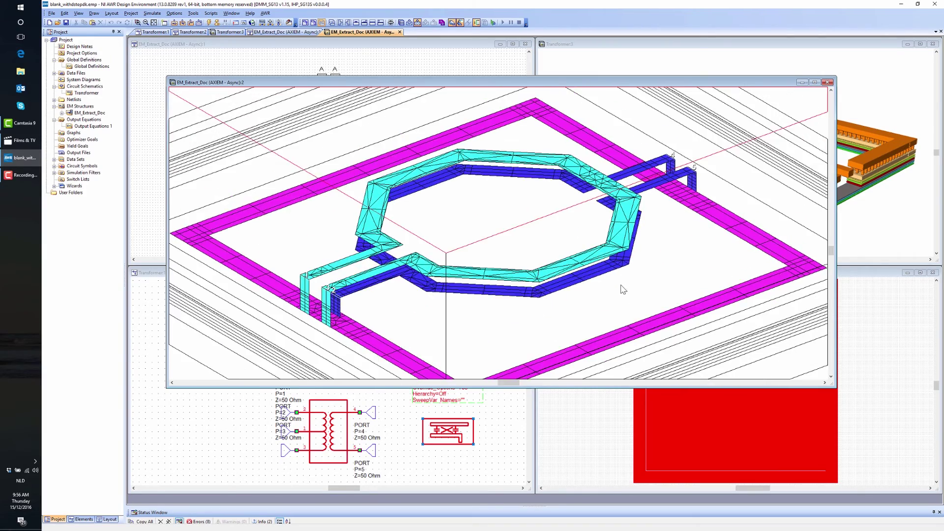
key("shift+F4")
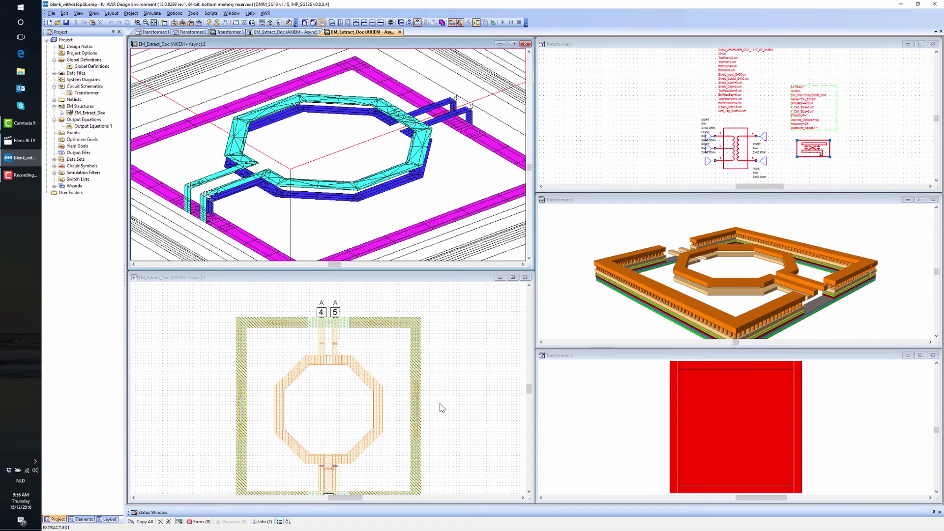
Set the transformer's TopRad parameter to 35 um in the schematic
left_click(775, 79)
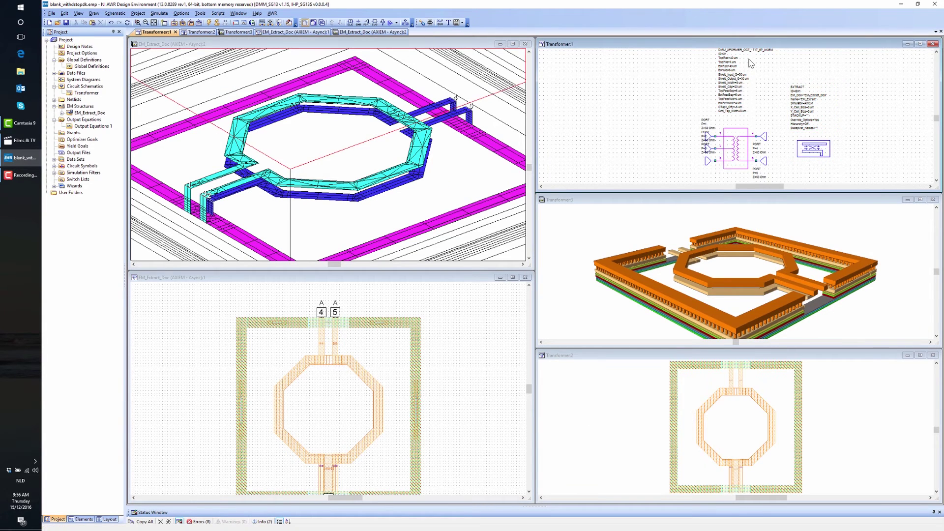
scroll(750, 62, "up", 1)
double_click(726, 74)
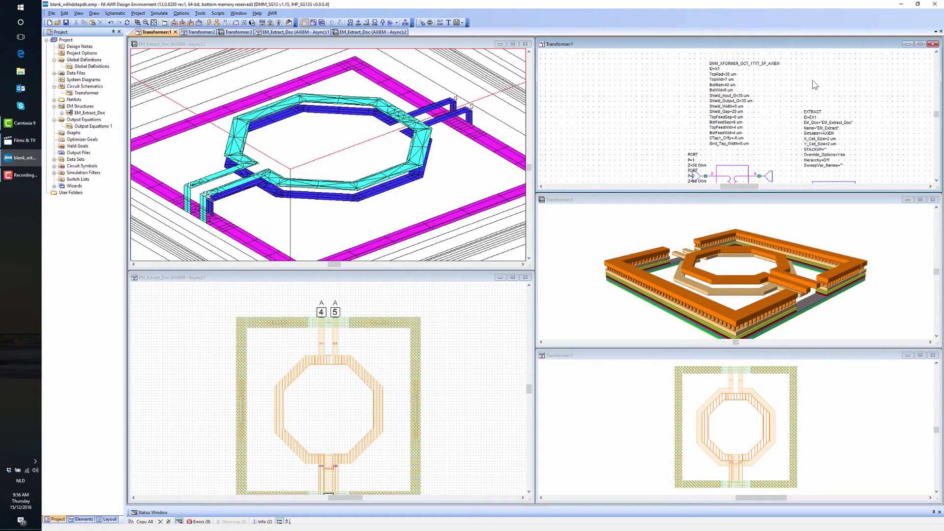
Add the extraction from the EXTRACT block again so the EM document follows the changed top radius, and close the Simulation Window
scroll(815, 84, "down", 1)
right_click(845, 174)
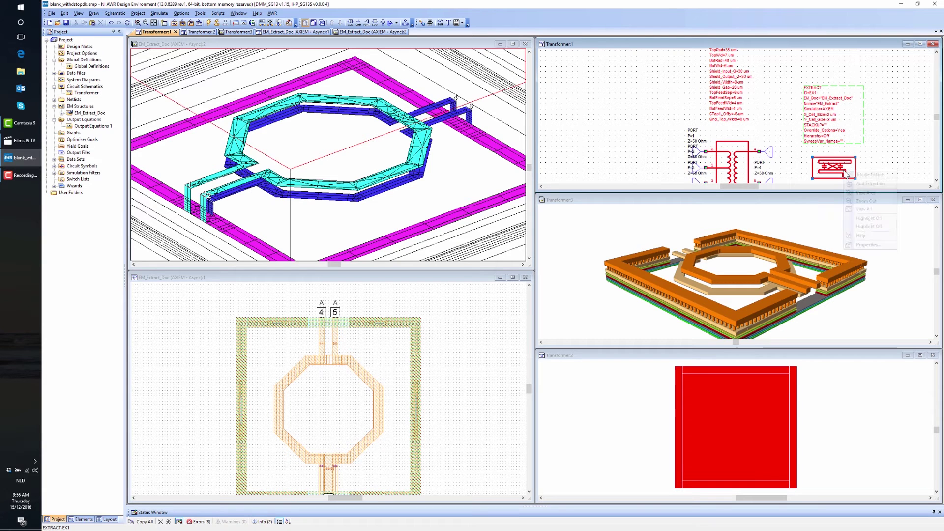
left_click(869, 183)
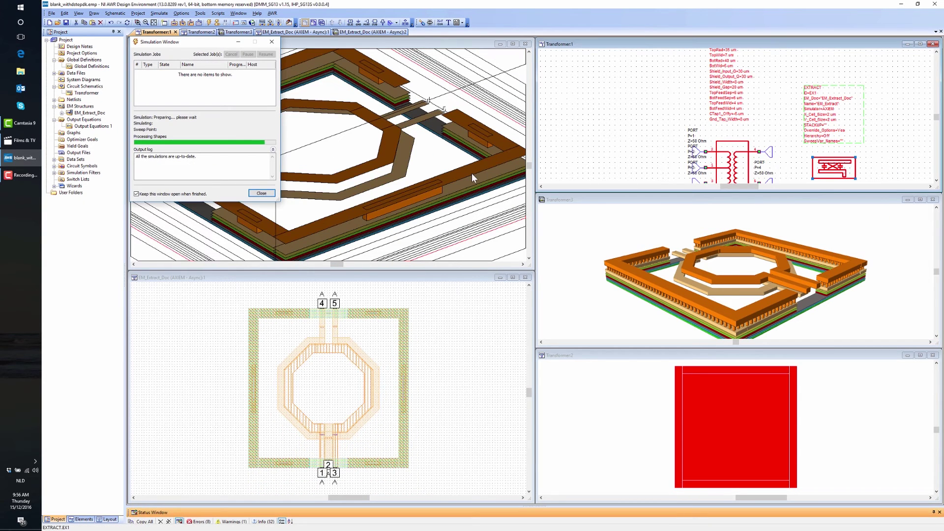
left_click(261, 193)
Remesh EM_Extract_Doc, close the Simulation Window and view the mesh from the side
left_click(97, 114)
right_click(97, 114)
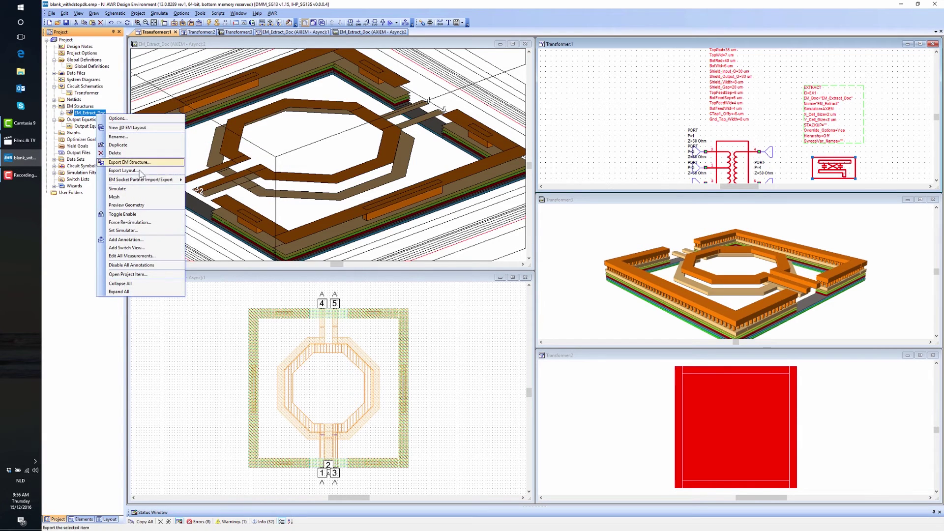
left_click(151, 199)
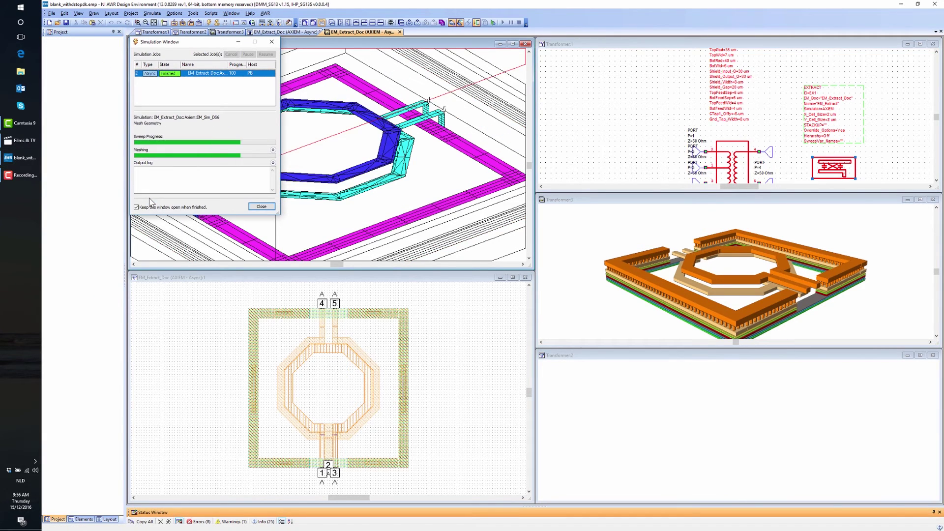
left_click(257, 207)
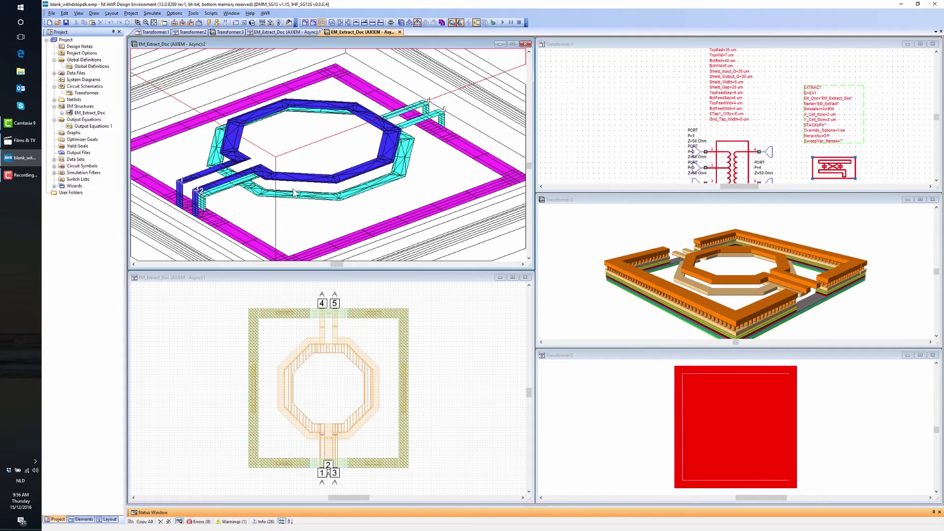
left_click_drag(435, 200, 447, 176)
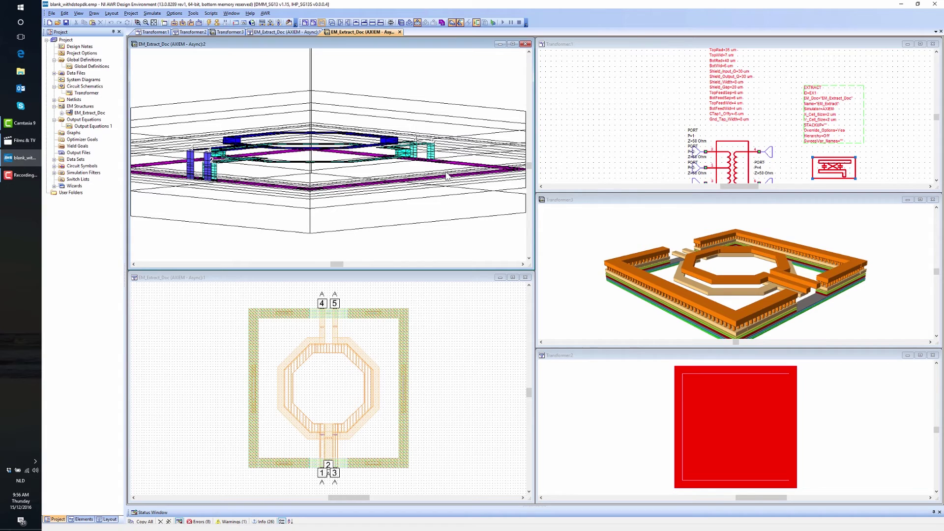
Turn off Model as Zero Thickness in the EXTRACT block's AXIEM mesh options
left_click(645, 74)
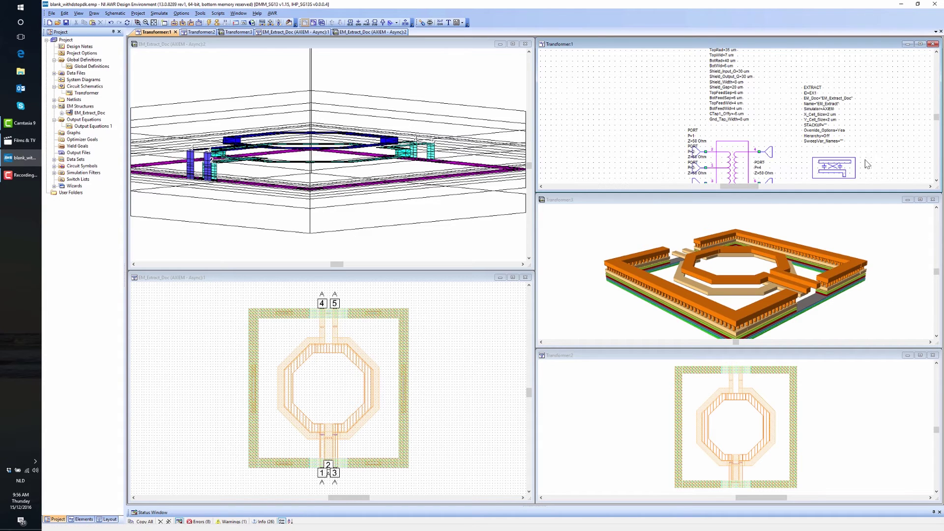
scroll(867, 163, "down", 1)
left_click(845, 156)
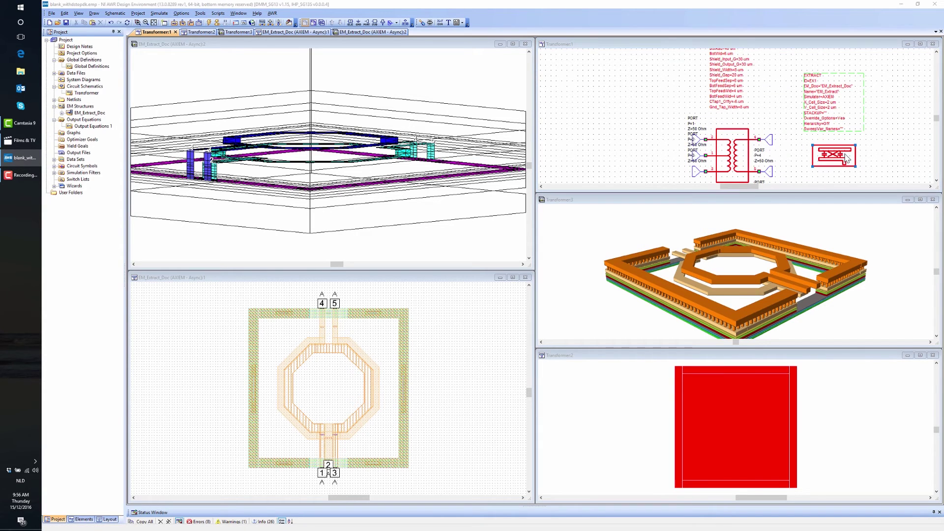
double_click(846, 156)
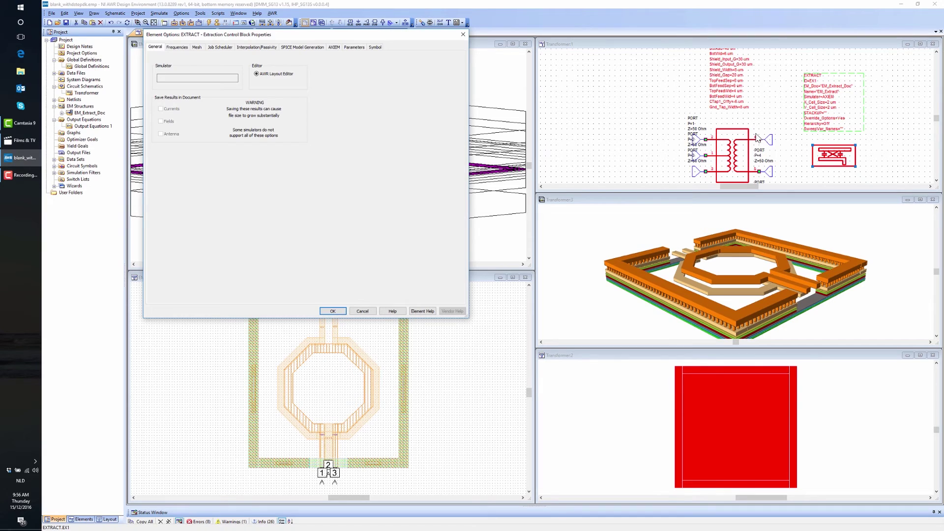
left_click(197, 48)
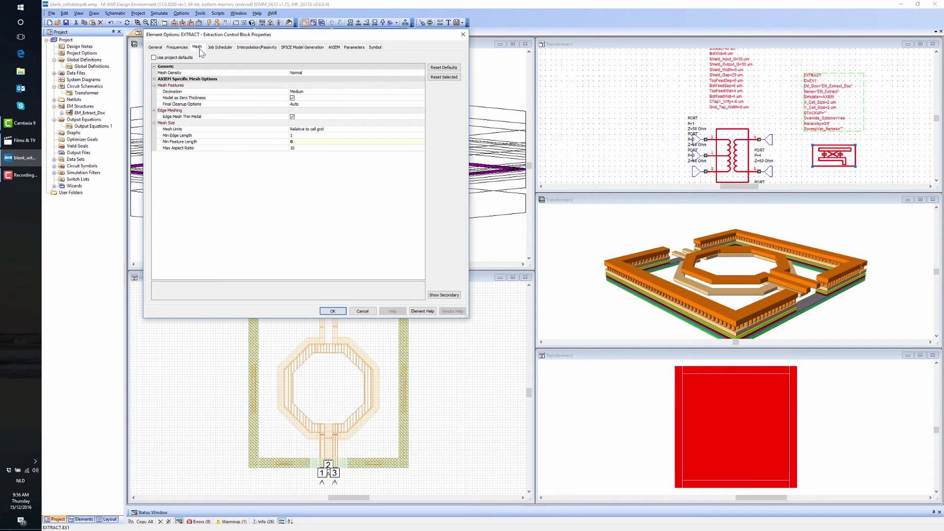
left_click(293, 98)
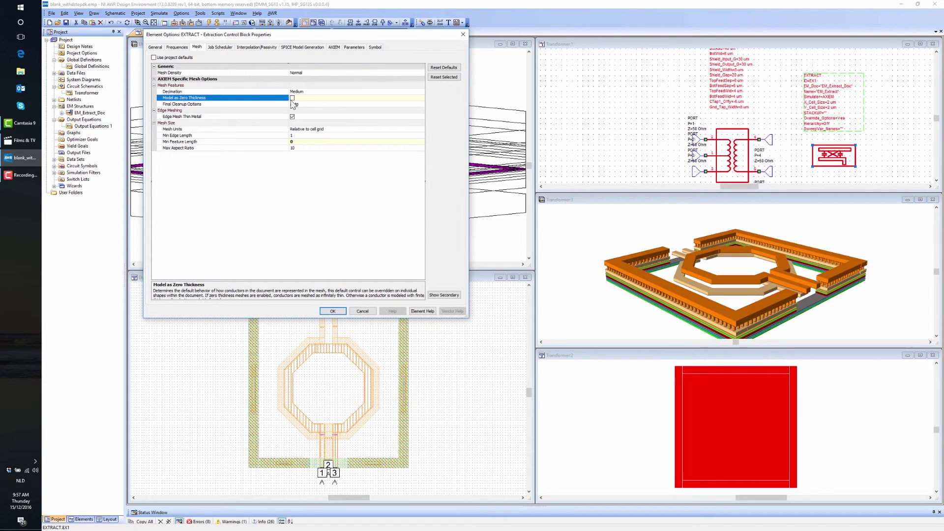
left_click(335, 312)
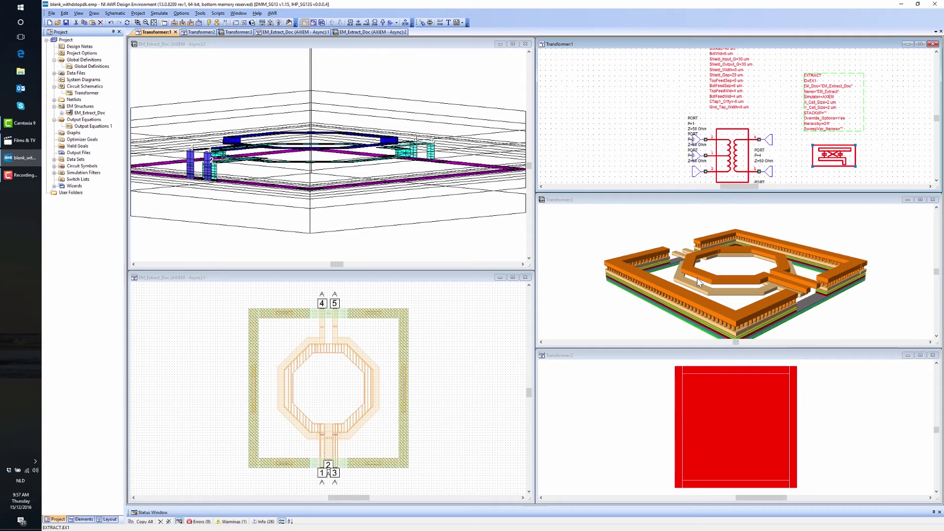
Regenerate the extraction from the EXTRACT block and mesh EM_Extract_Doc with the thick-metal setting
left_click(869, 164)
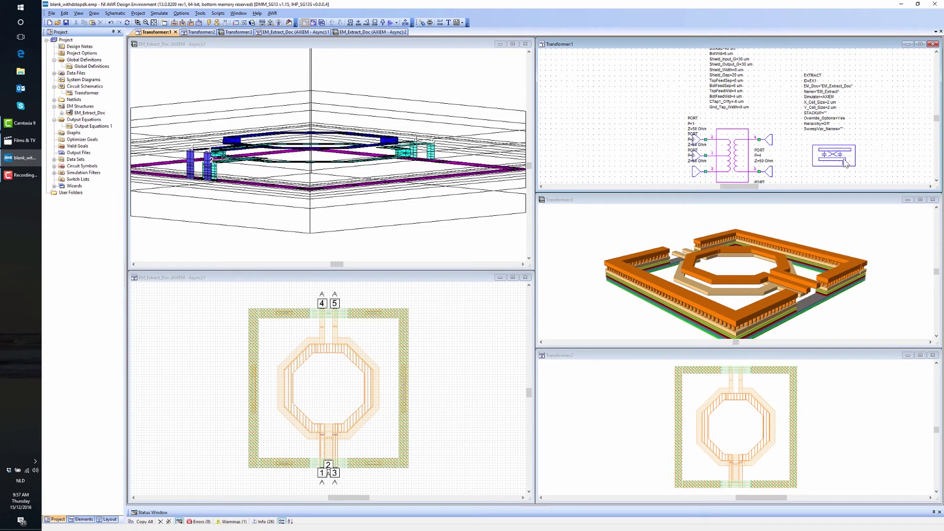
right_click(845, 163)
left_click(869, 163)
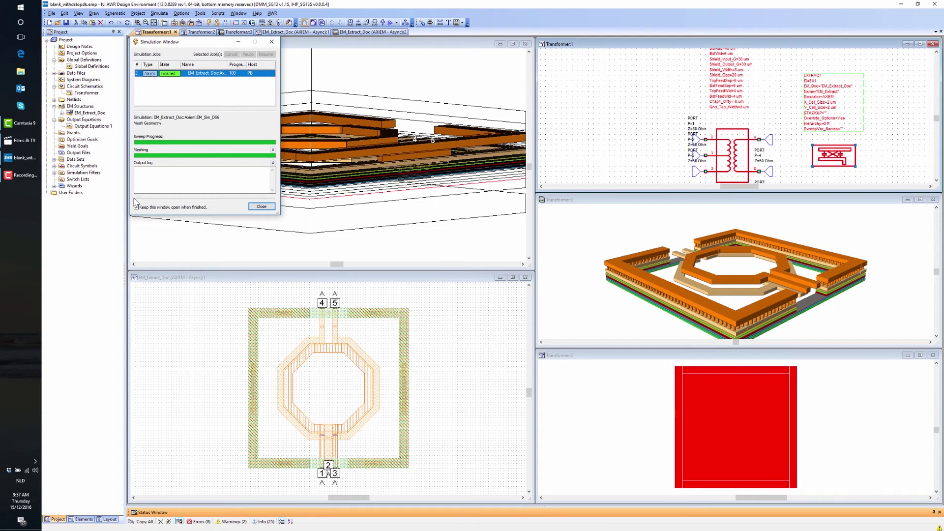
right_click(88, 113)
left_click(105, 196)
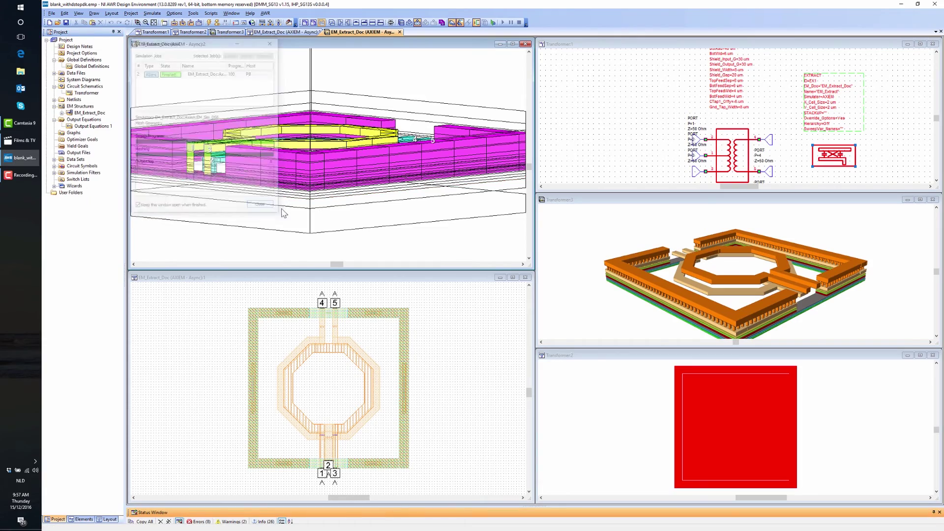
left_click_drag(343, 240, 363, 236)
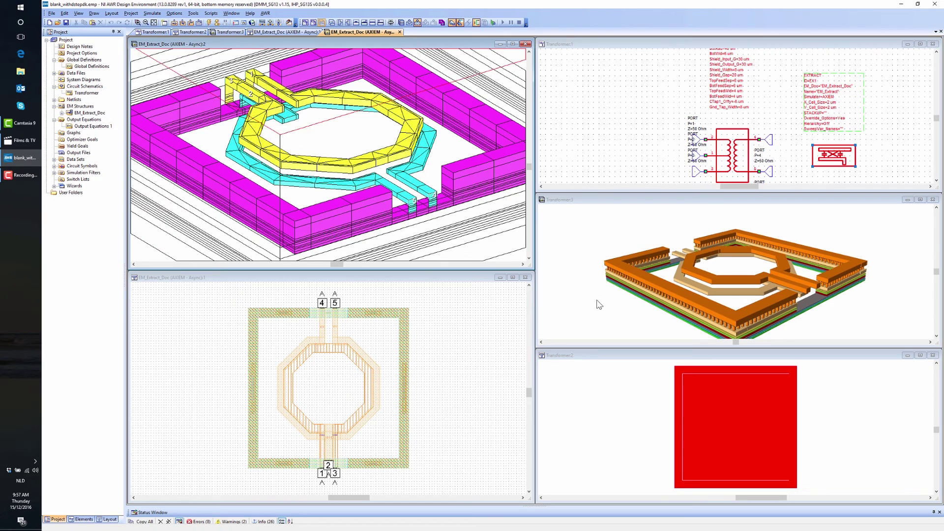
Examine the guard ring's vias close up in the Transformer 3D layout and compare them with the EM_Extract_Doc 3D mesh
left_click(628, 303)
scroll(792, 314, "up", 5)
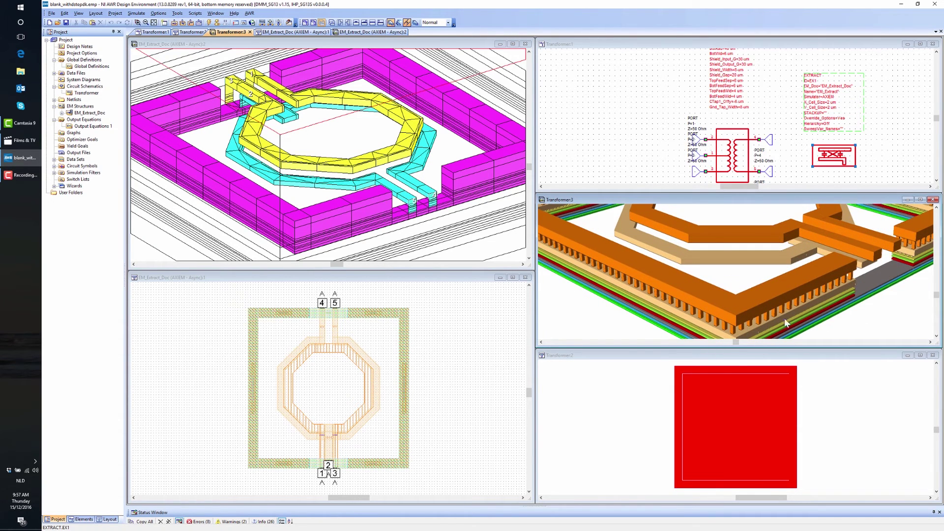
left_click_drag(817, 319, 788, 320)
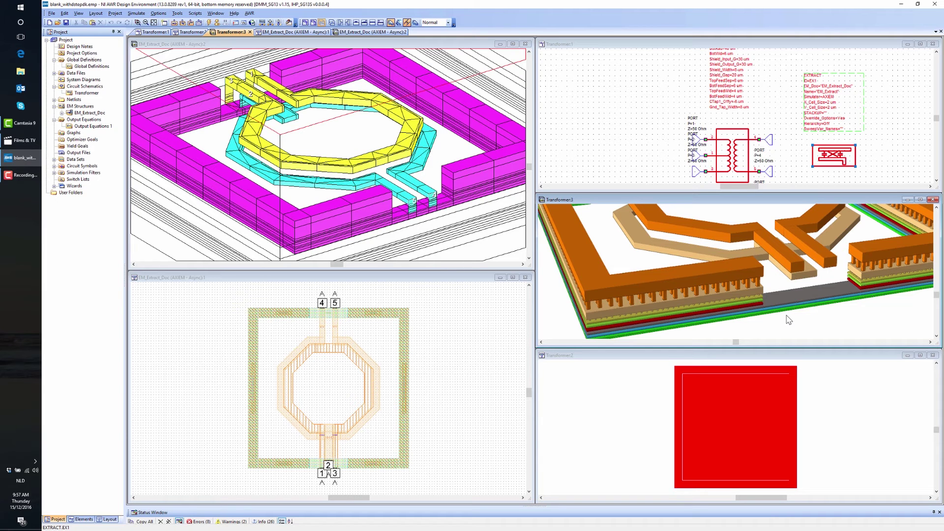
left_click_drag(507, 229, 471, 226)
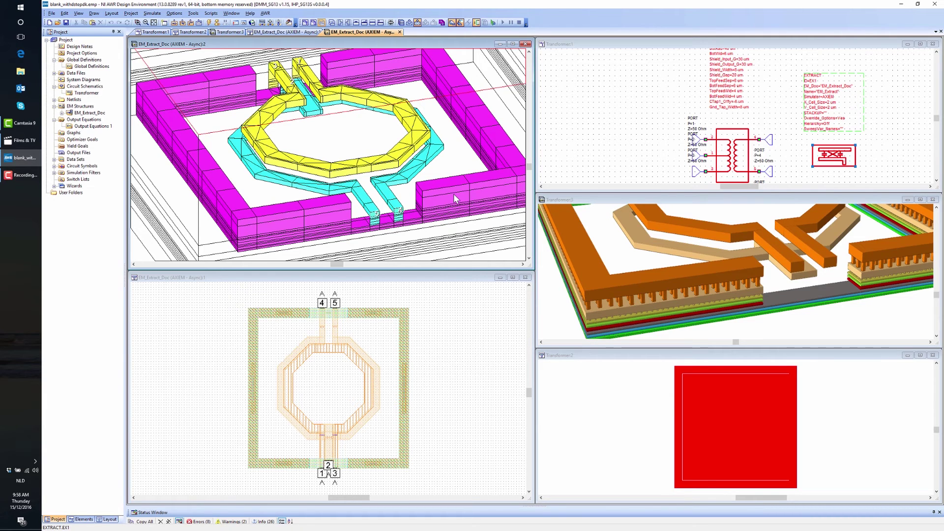
Review the stackup rules in the Enclosure properties of EM_Extract_Doc and close the properties
left_click(62, 112)
double_click(90, 120)
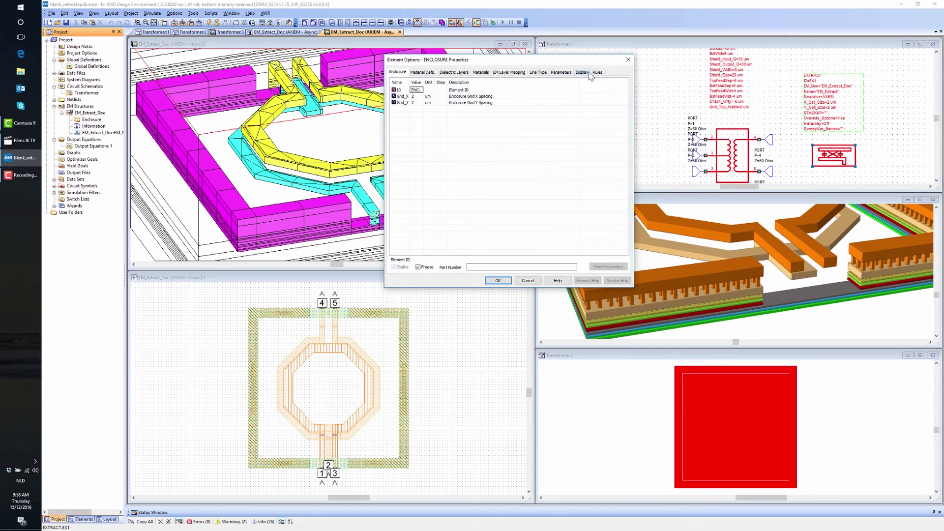
left_click(597, 72)
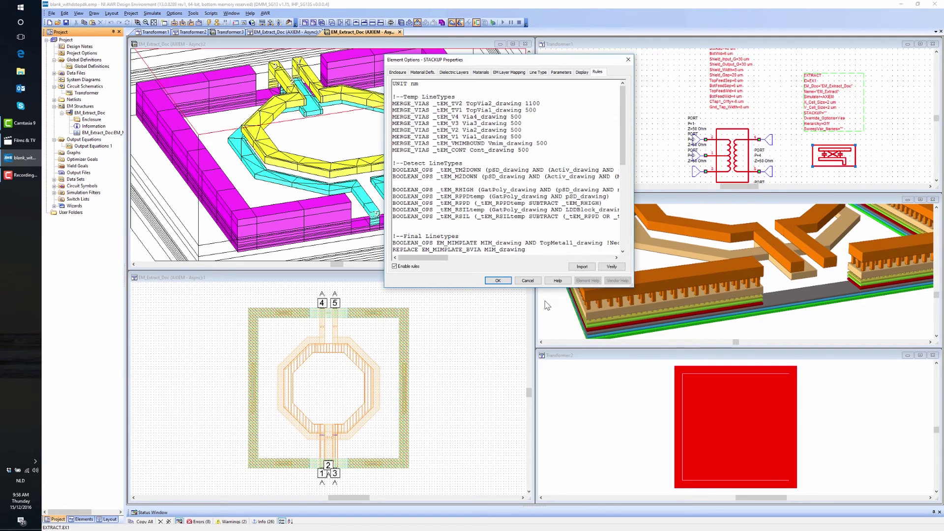
left_click(507, 283)
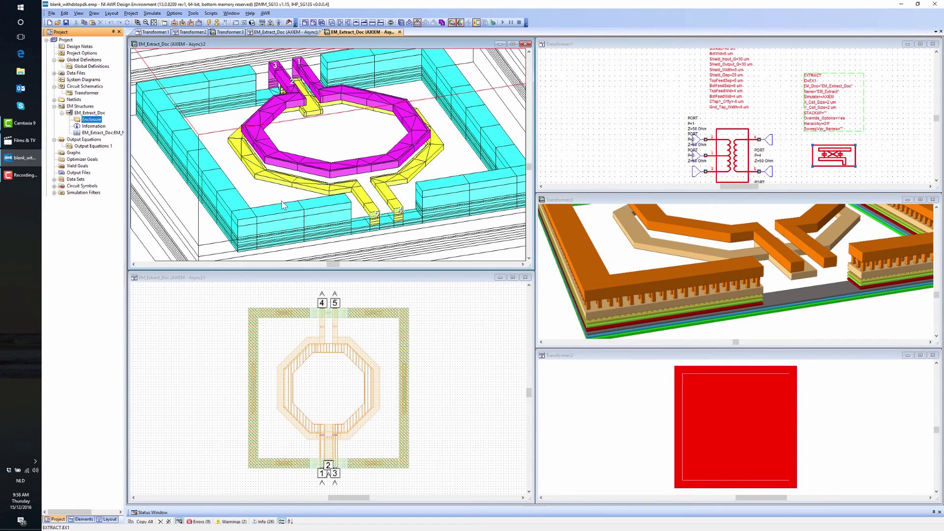